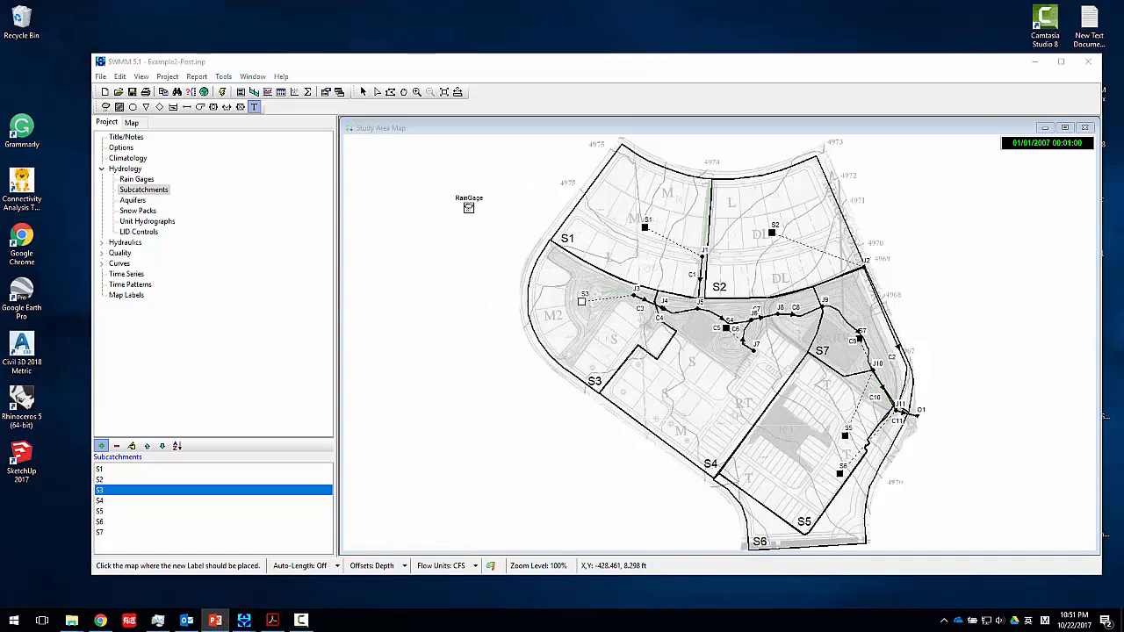
Step: Review the Goals of LID slide in the swmm_notes presentation, highlighting its description paragraph and dismissing the job alert notification
{"action": "left_click_drag", "start_coordinate": [586, 44], "coordinate": [661, 43]}
{"action": "left_click", "coordinate": [218, 435]}
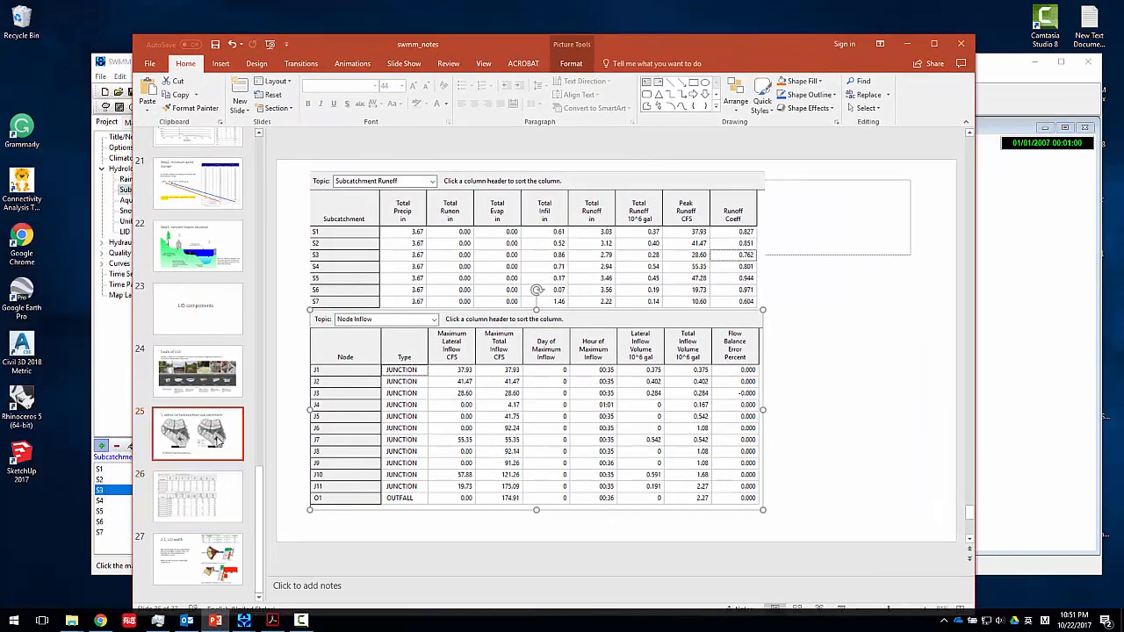
{"action": "left_click", "coordinate": [203, 385]}
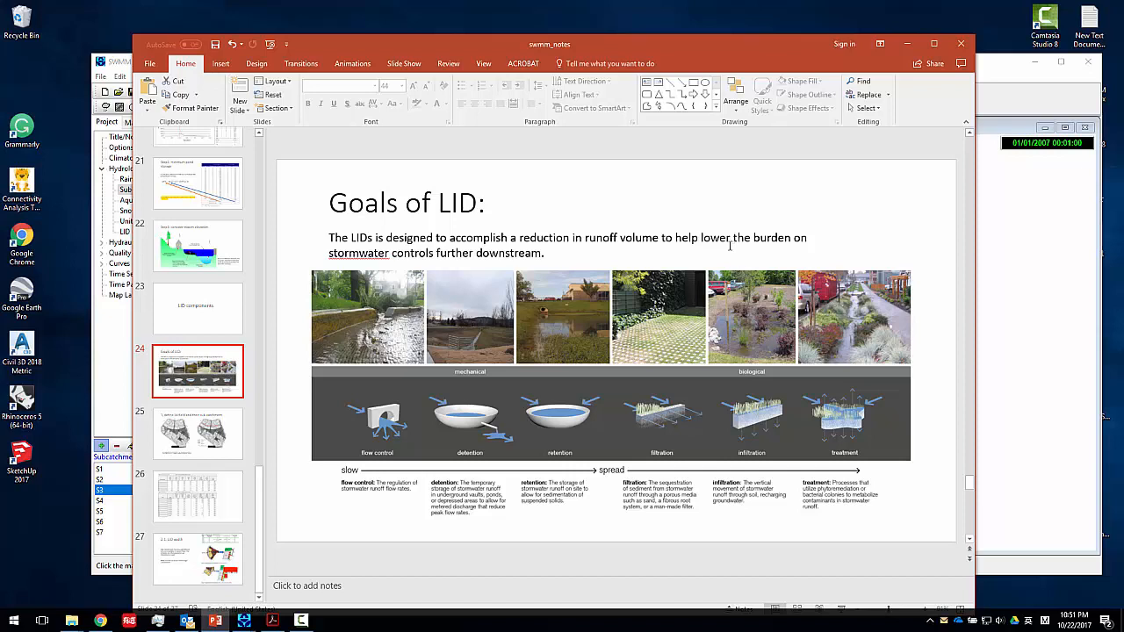
{"action": "triple_click", "coordinate": [571, 257]}
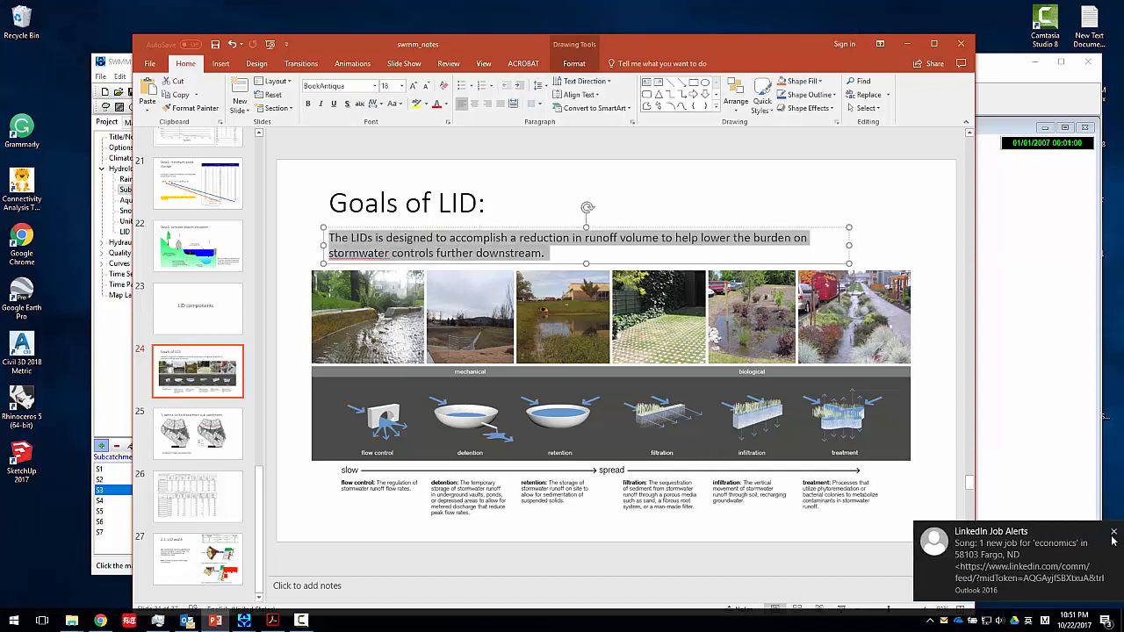
{"action": "left_click", "coordinate": [1115, 533]}
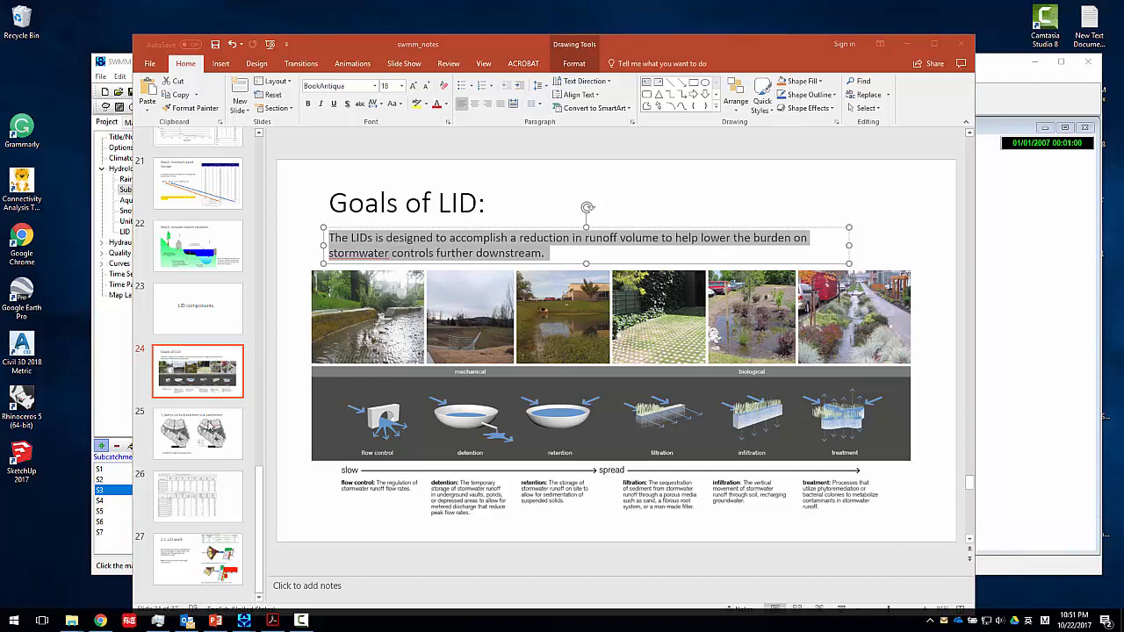
Step: Delete the title text and its empty placeholder from slide 25, which compares the two site maps
{"action": "left_click", "coordinate": [210, 429]}
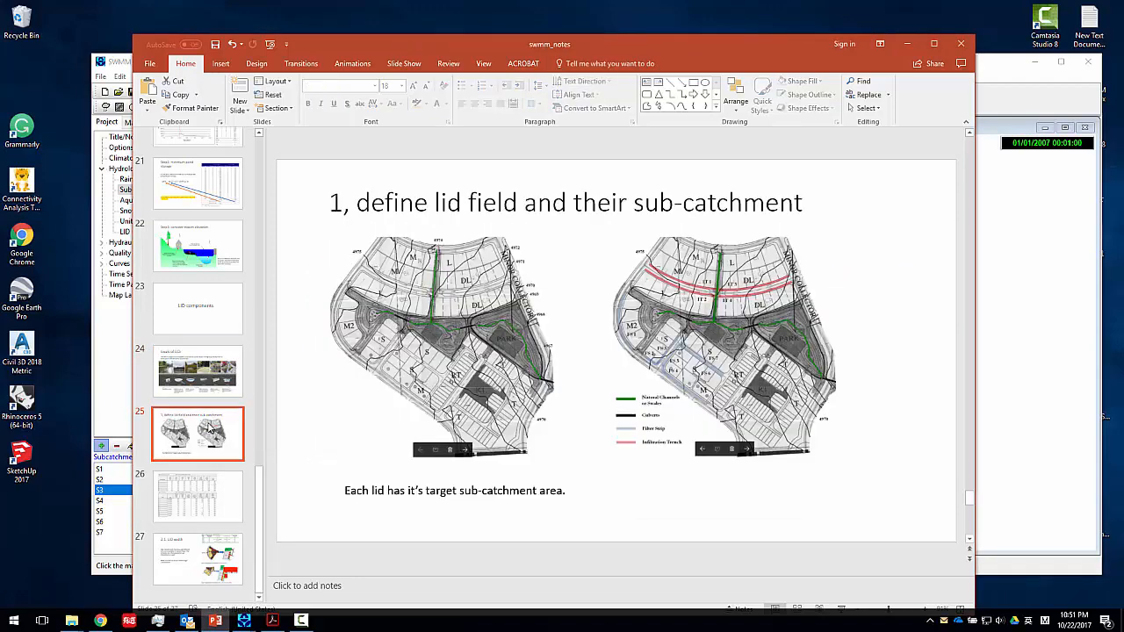
{"action": "left_click", "coordinate": [360, 210]}
{"action": "left_click", "coordinate": [400, 199]}
{"action": "left_click", "coordinate": [419, 182]}
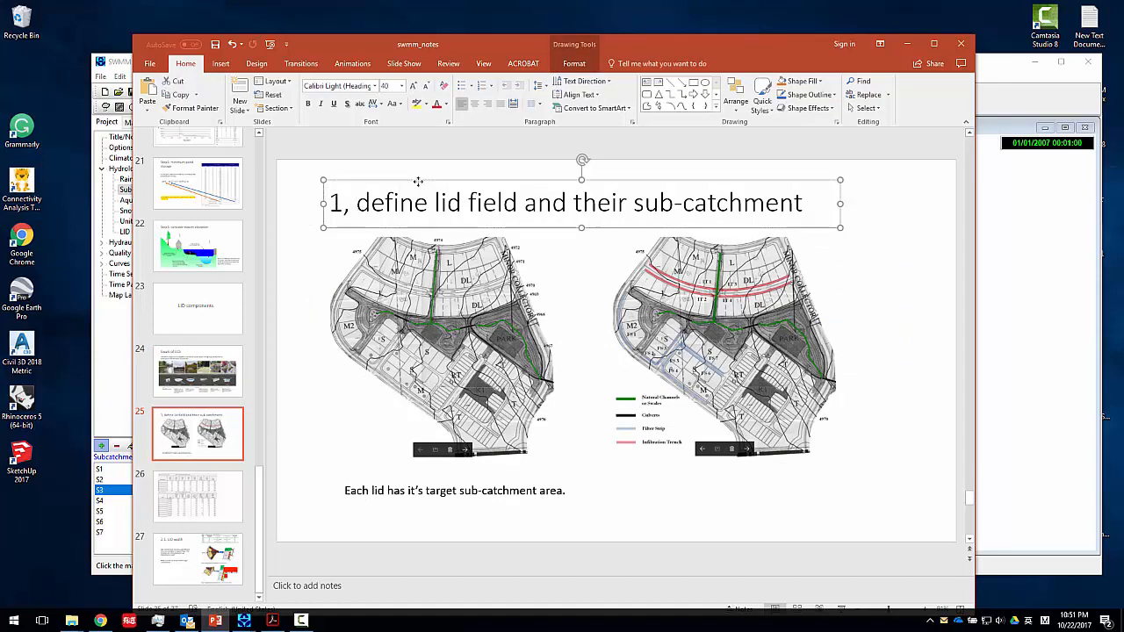
{"action": "key", "text": "Delete"}
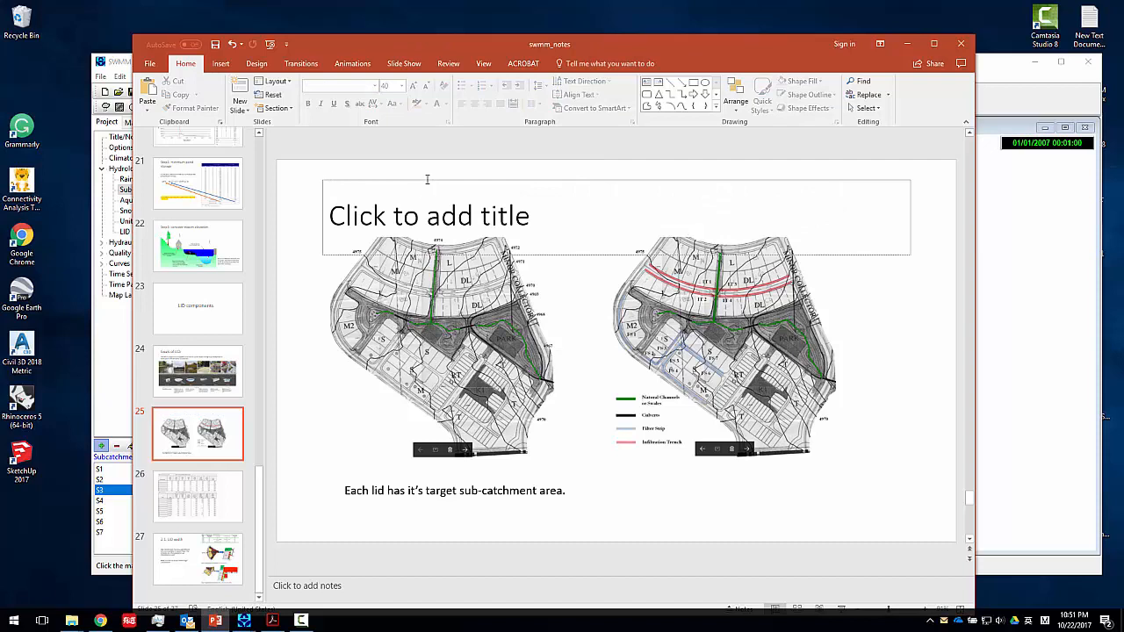
{"action": "left_click", "coordinate": [427, 180]}
{"action": "key", "text": "Delete"}
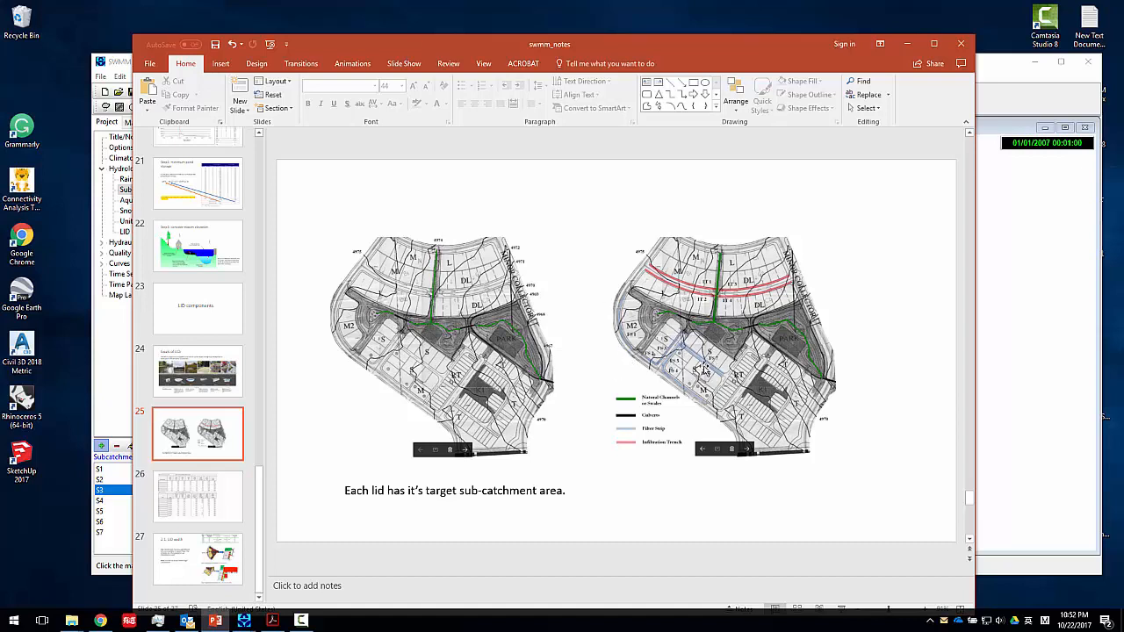
Step: Switch to SWMM and open a blank LID control definition in the LID Control Editor
{"action": "left_click", "coordinate": [907, 44]}
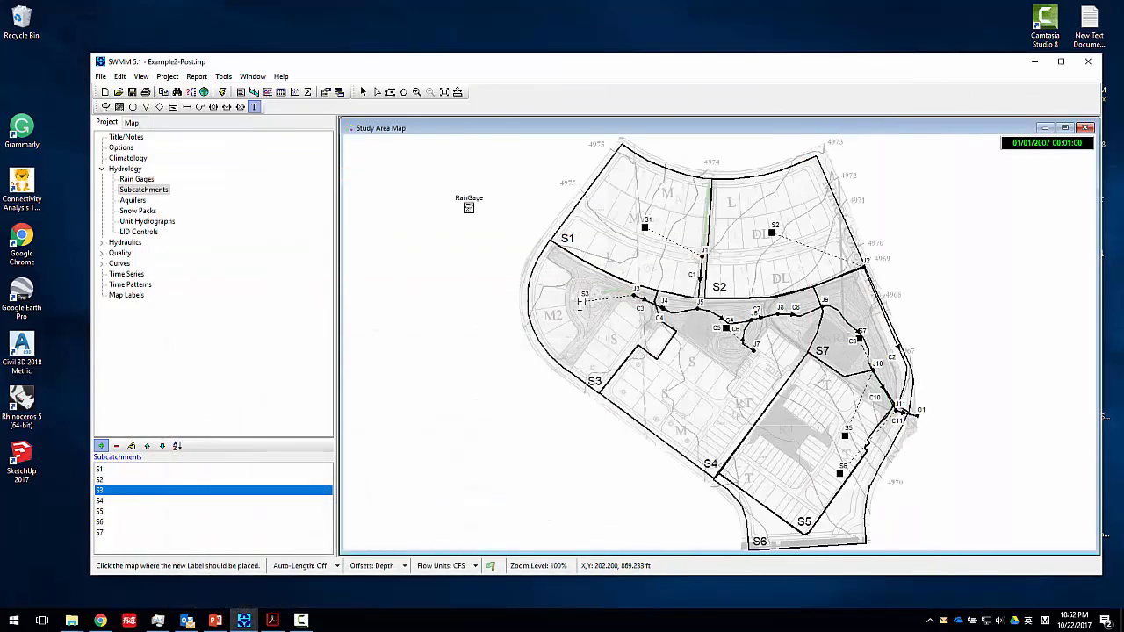
{"action": "left_click", "coordinate": [139, 232]}
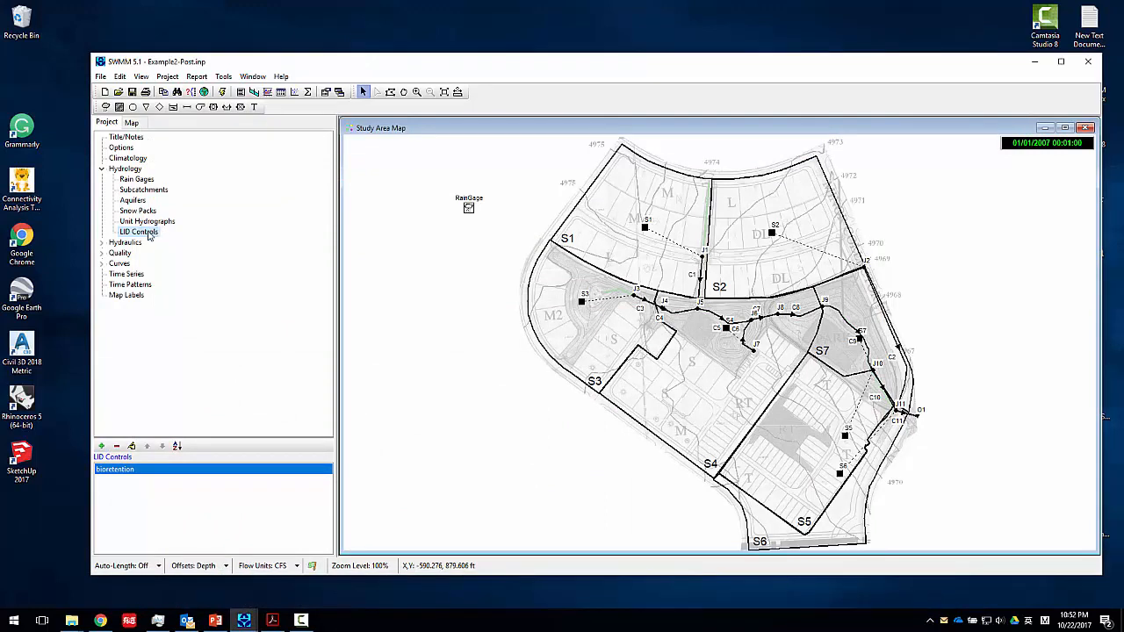
{"action": "left_click", "coordinate": [102, 446]}
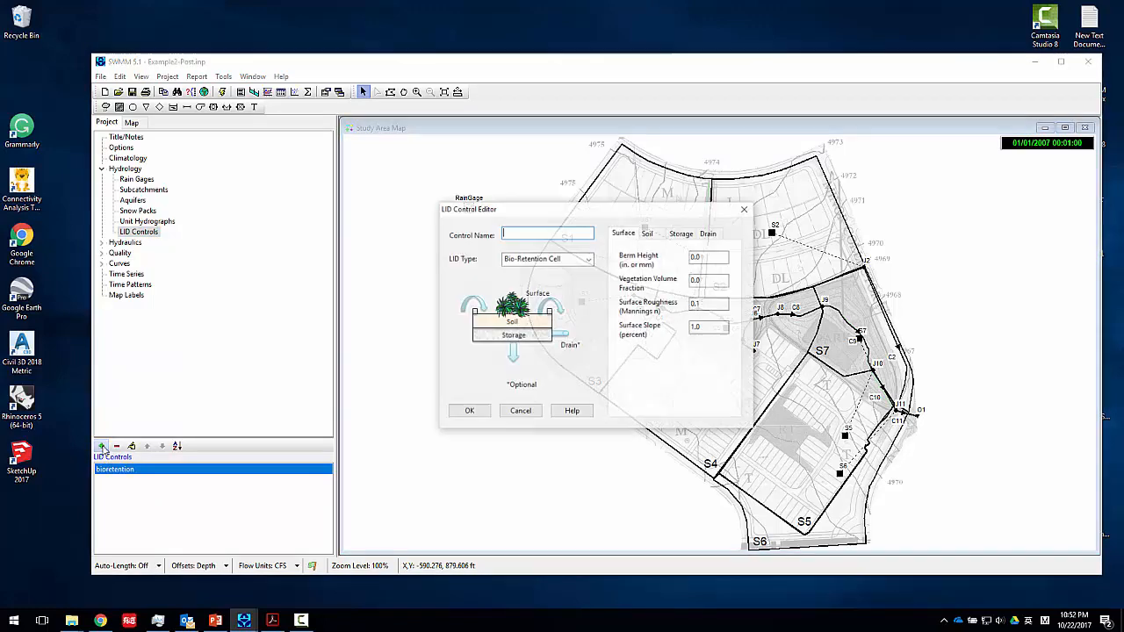
{"action": "left_click_drag", "start_coordinate": [545, 211], "coordinate": [504, 171]}
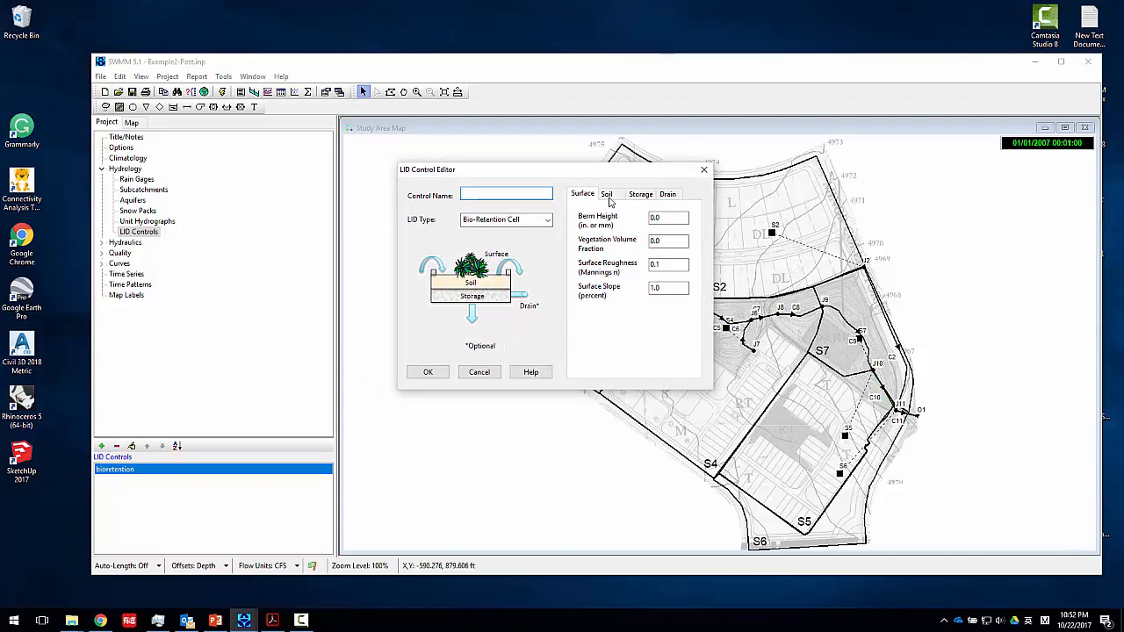
Step: Preview the Rain Garden, Green Roof, Rain Barrel, Rooftop Disconnection and Vegetative Swale types, and discard the new LID control
{"action": "left_click", "coordinate": [496, 220]}
{"action": "left_click", "coordinate": [491, 244]}
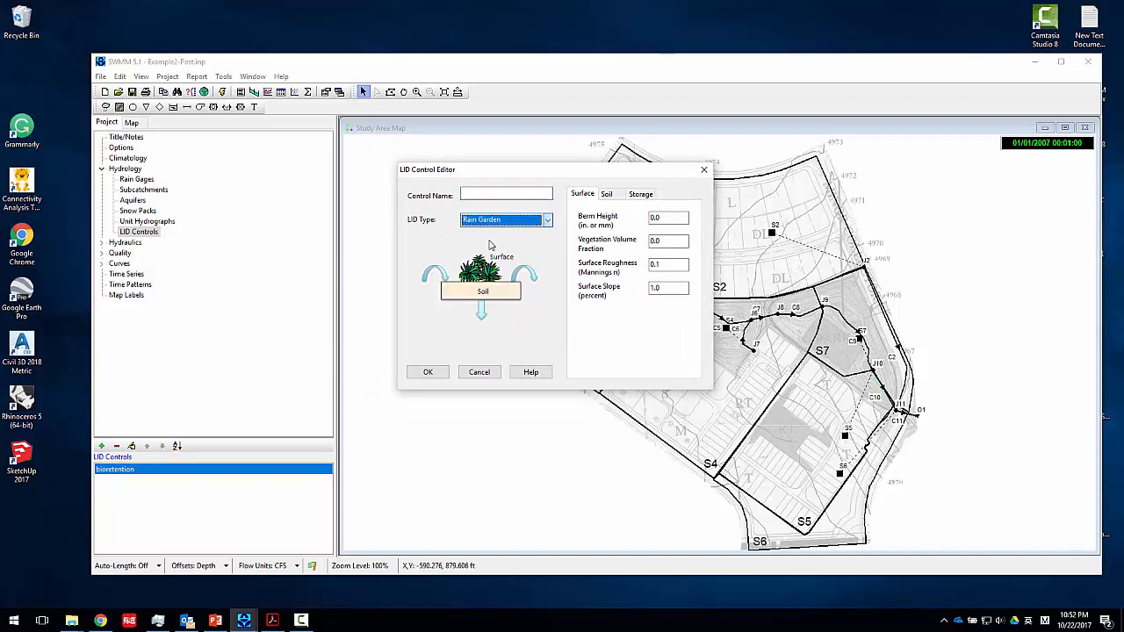
{"action": "left_click", "coordinate": [501, 220]}
{"action": "left_click", "coordinate": [492, 255]}
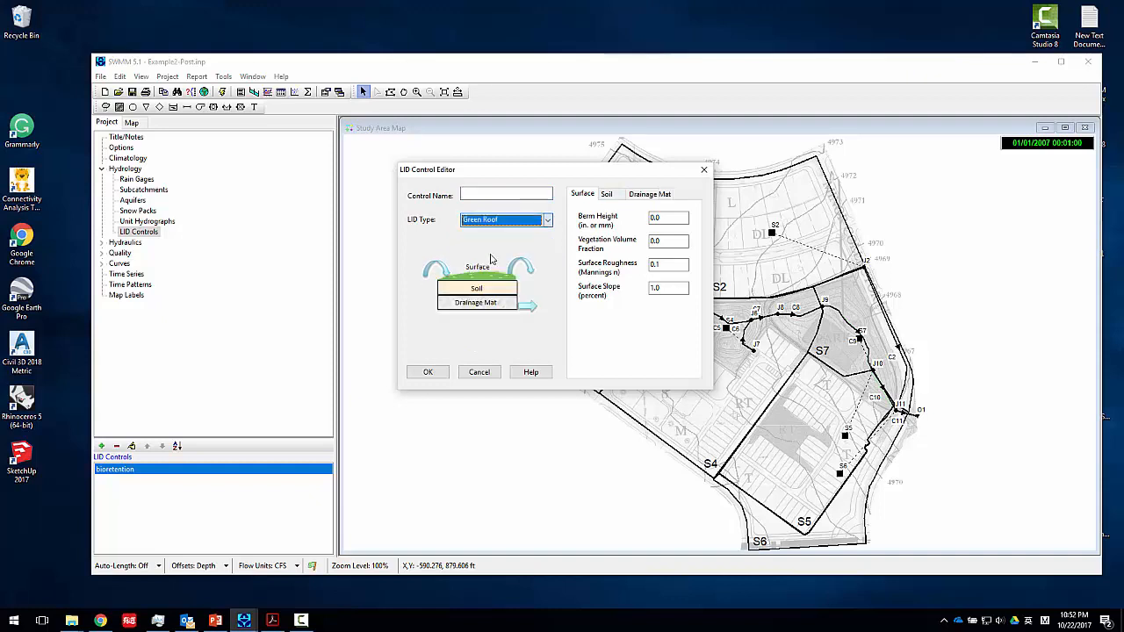
{"action": "left_click", "coordinate": [501, 220]}
{"action": "left_click", "coordinate": [495, 290]}
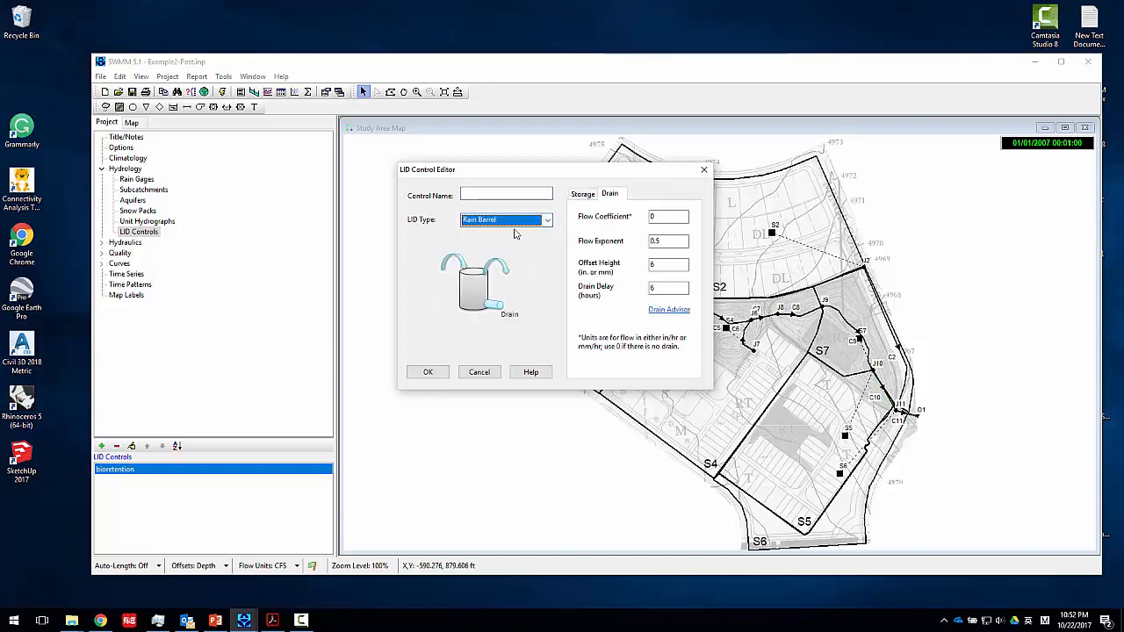
{"action": "left_click", "coordinate": [514, 221]}
{"action": "left_click", "coordinate": [491, 302]}
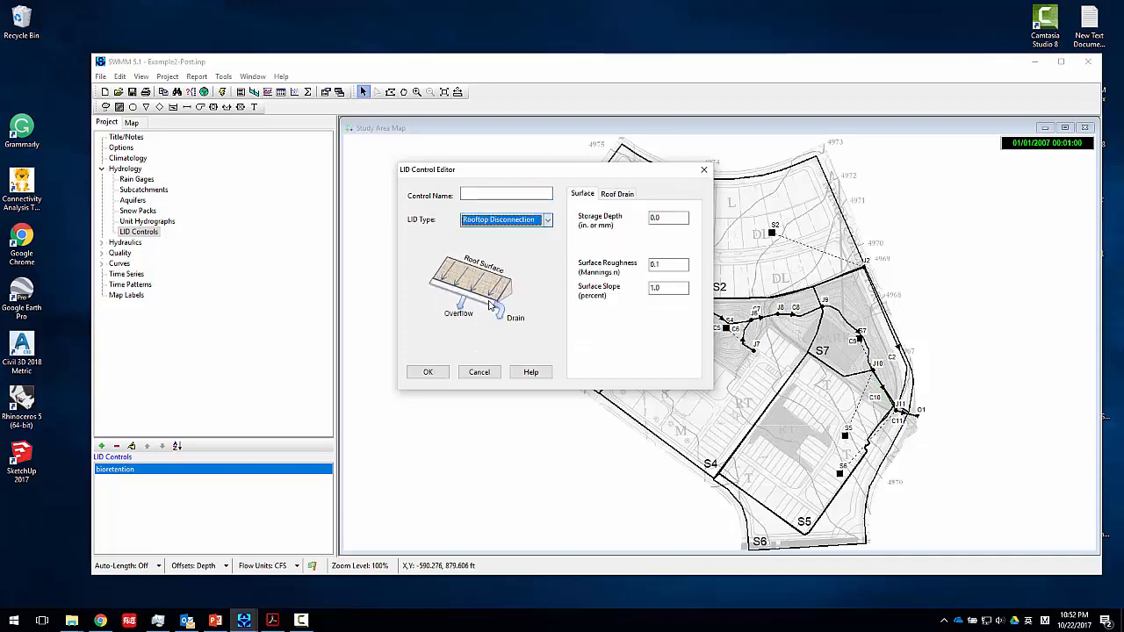
{"action": "left_click", "coordinate": [511, 225]}
{"action": "left_click", "coordinate": [477, 314]}
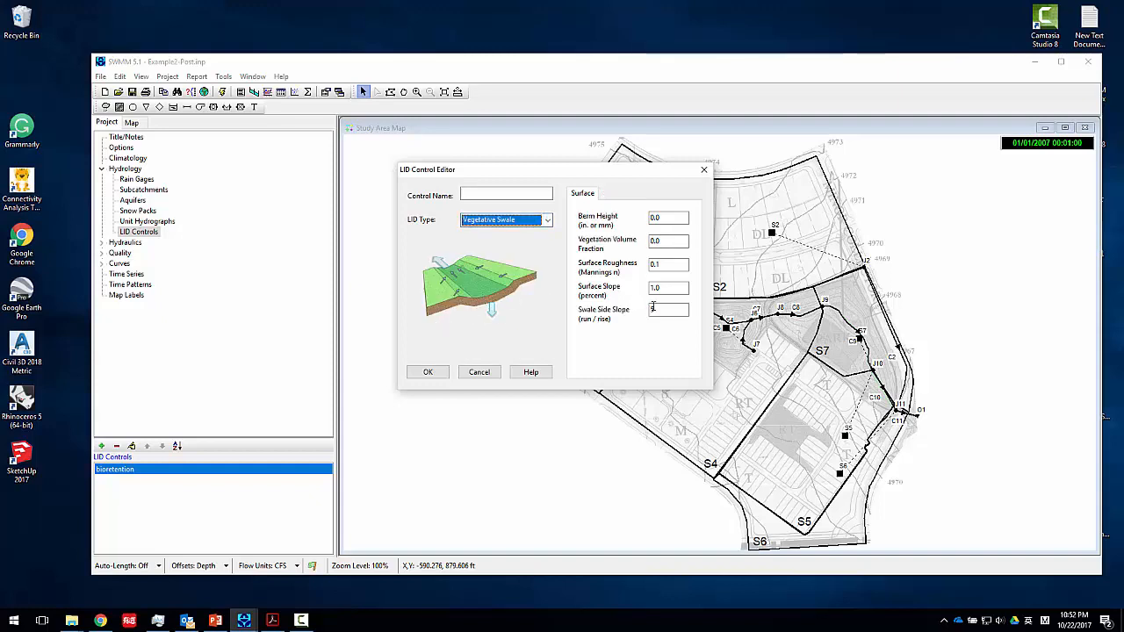
{"action": "left_click_drag", "start_coordinate": [606, 171], "coordinate": [623, 158]}
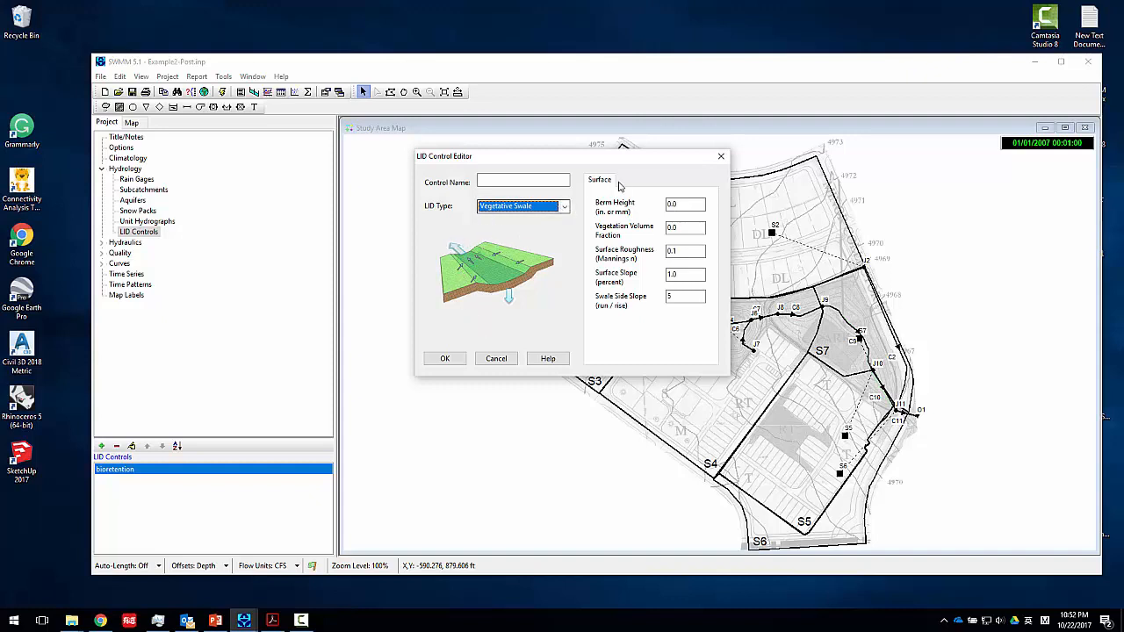
{"action": "left_click_drag", "start_coordinate": [602, 162], "coordinate": [559, 145]}
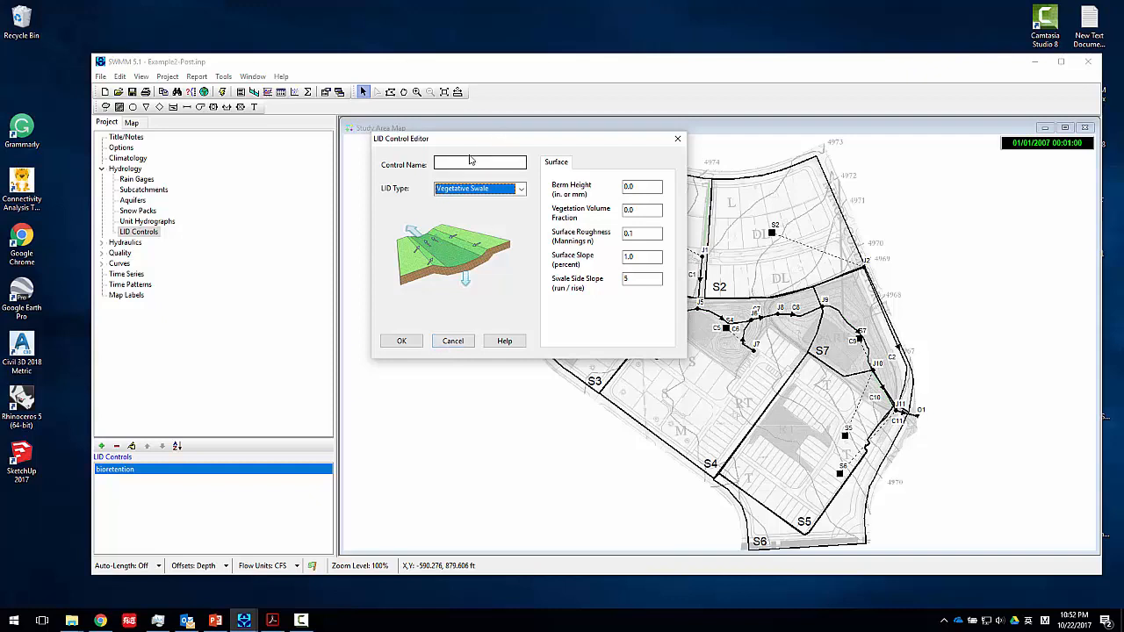
{"action": "left_click", "coordinate": [453, 340]}
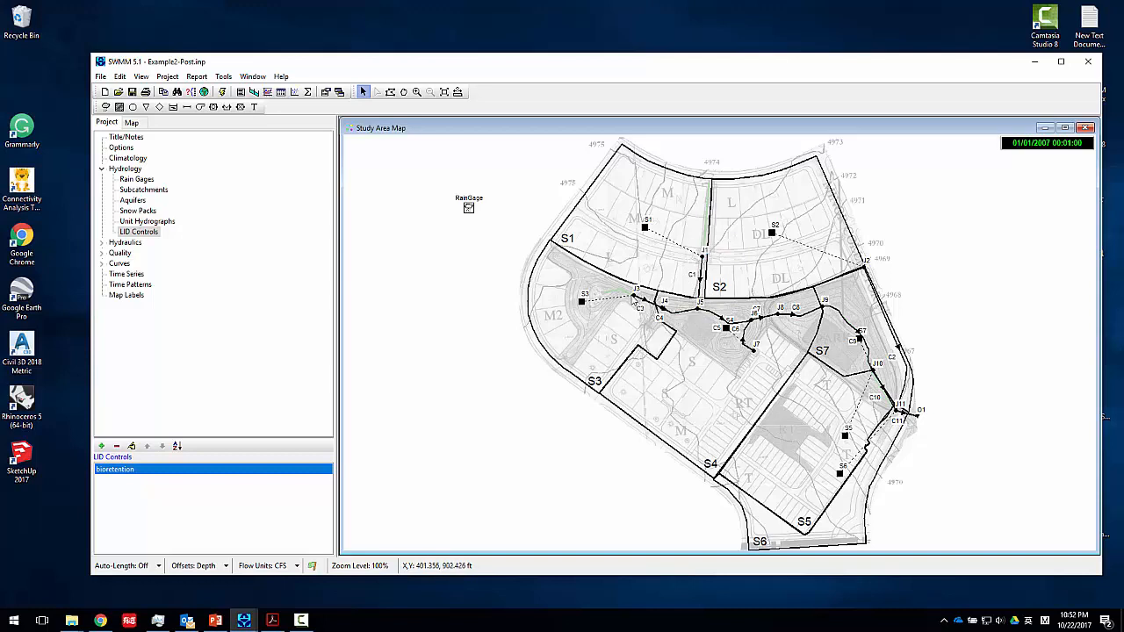
Step: Inspect the LID controls assigned to subcatchment S3 and the control names available for a new one, without adding any
{"action": "double_click", "coordinate": [583, 303]}
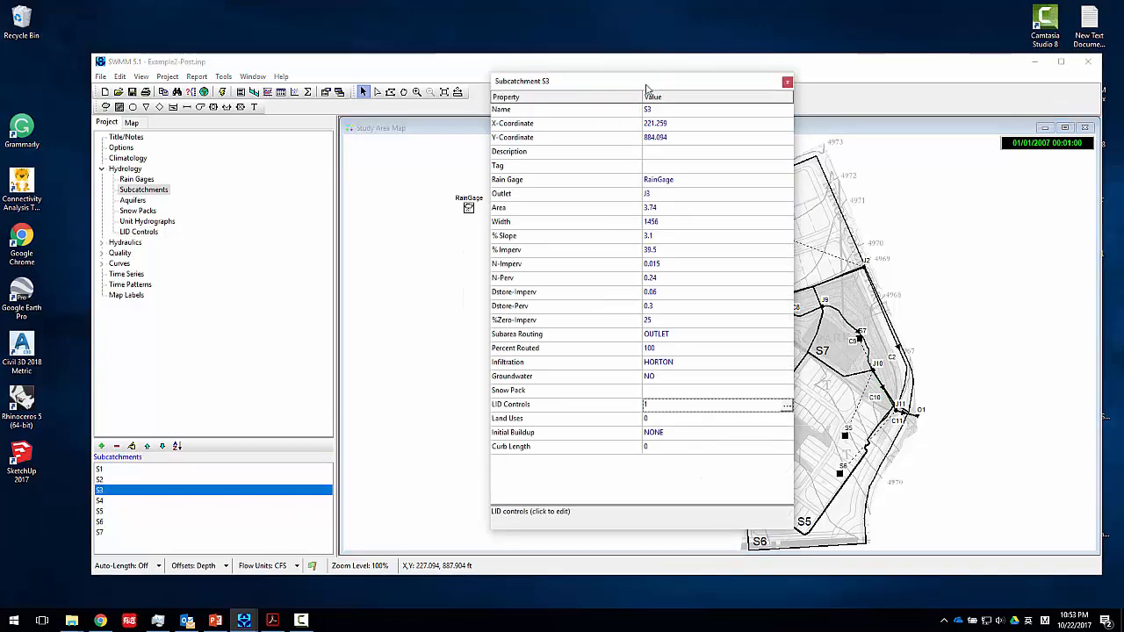
{"action": "left_click_drag", "start_coordinate": [647, 88], "coordinate": [510, 79]}
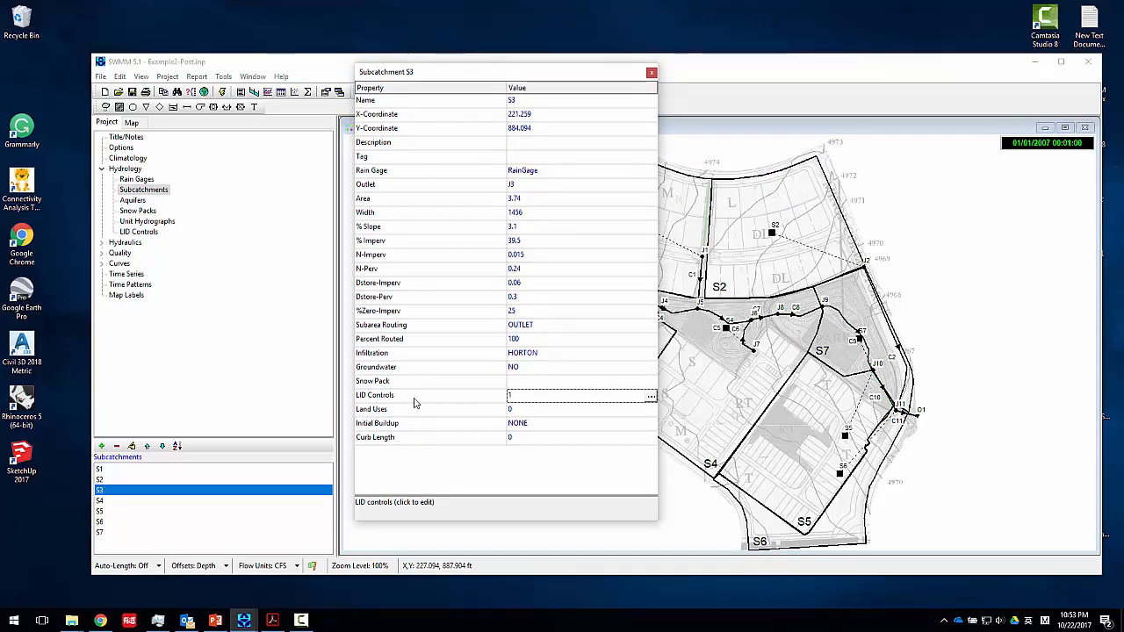
{"action": "left_click", "coordinate": [651, 397]}
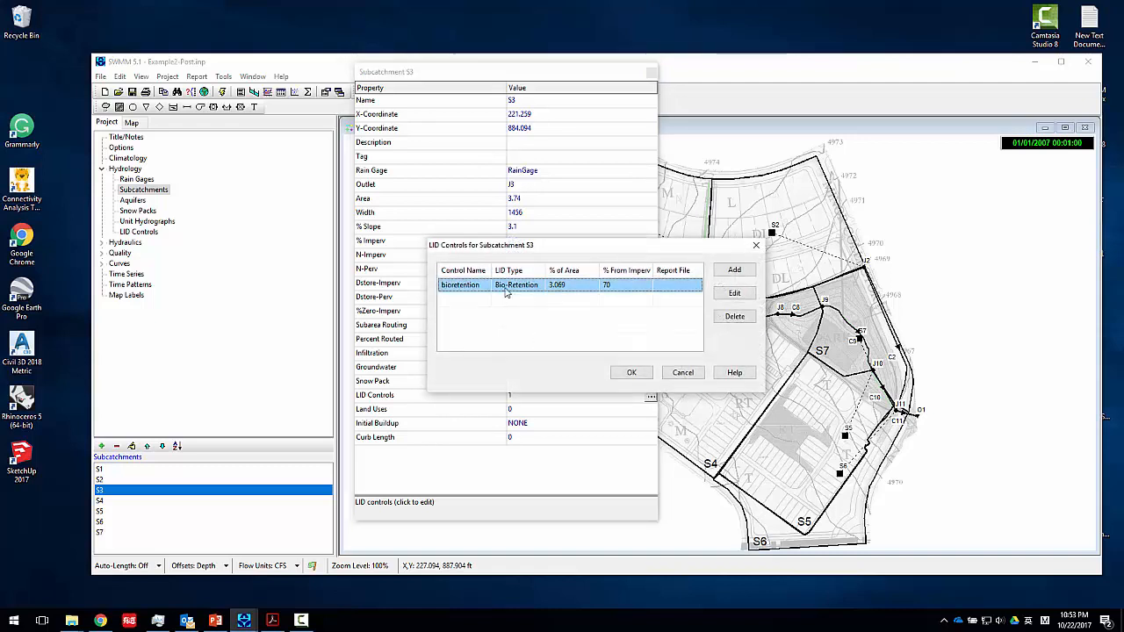
{"action": "left_click", "coordinate": [729, 269]}
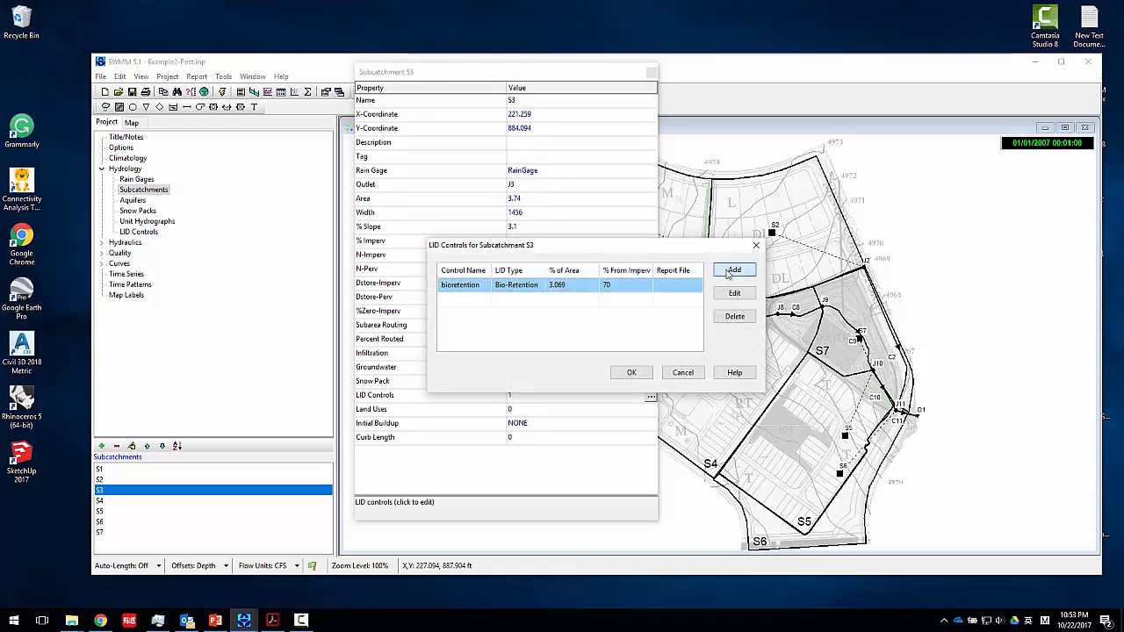
{"action": "left_click", "coordinate": [554, 227]}
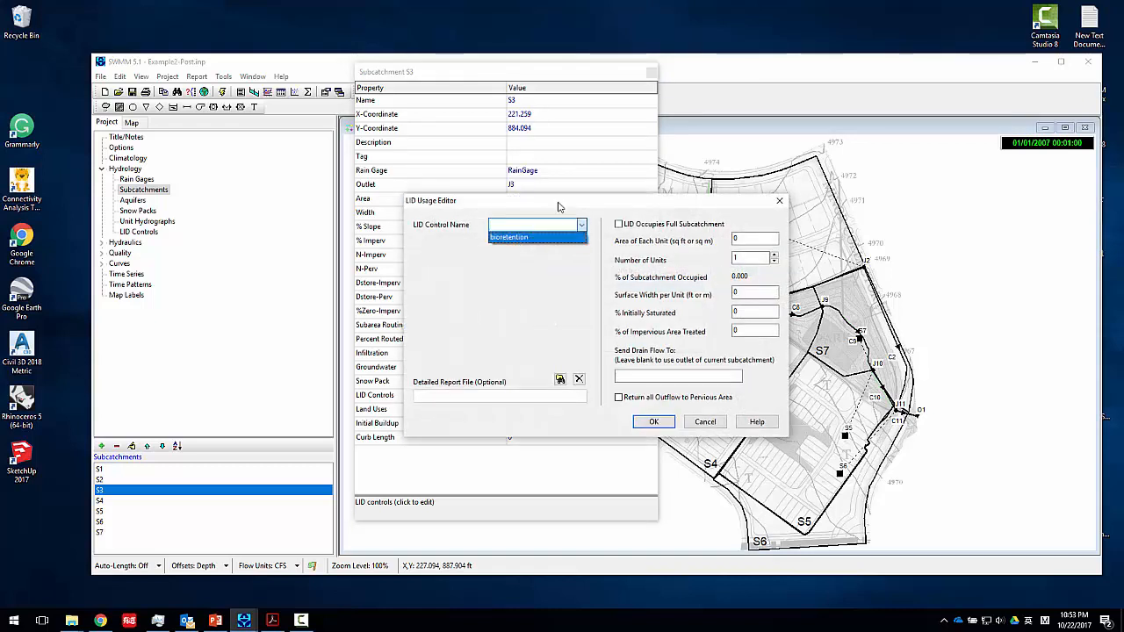
{"action": "left_click", "coordinate": [559, 206]}
{"action": "left_click", "coordinate": [780, 201]}
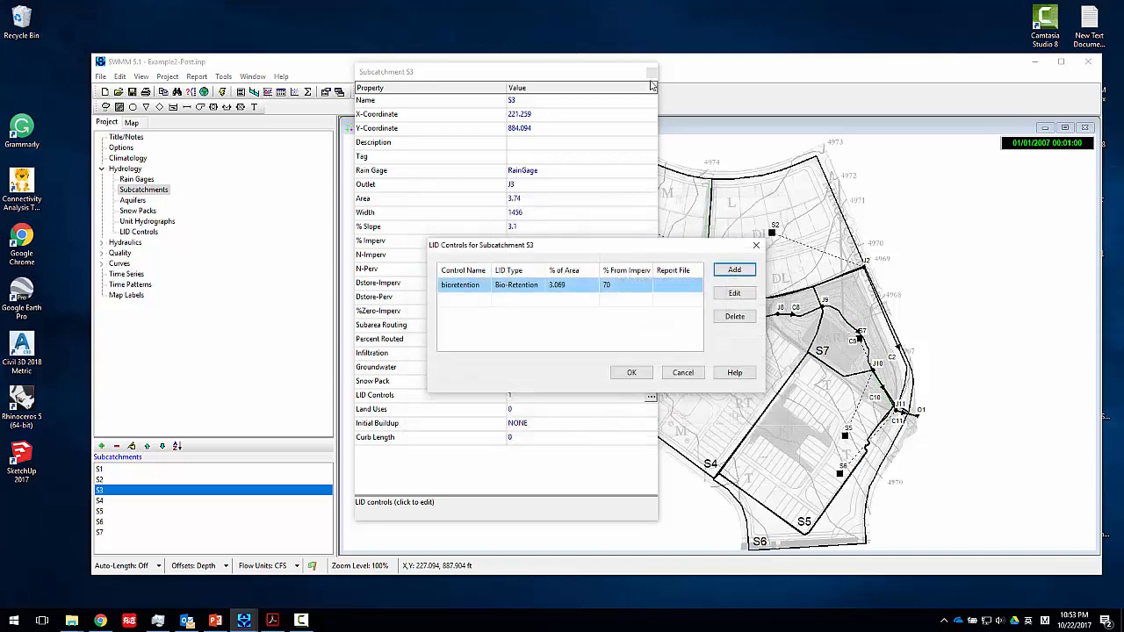
{"action": "left_click", "coordinate": [756, 246]}
{"action": "left_click", "coordinate": [652, 73]}
Step: Open the existing bioretention LID control in the LID Control Editor
{"action": "left_click", "coordinate": [132, 232]}
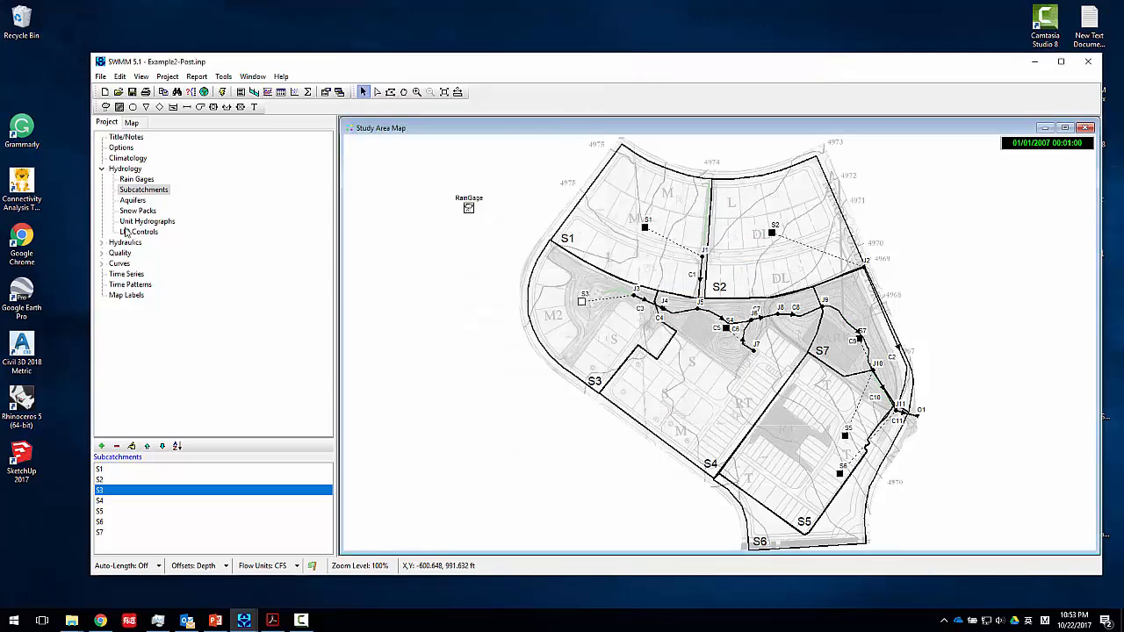
{"action": "double_click", "coordinate": [116, 471]}
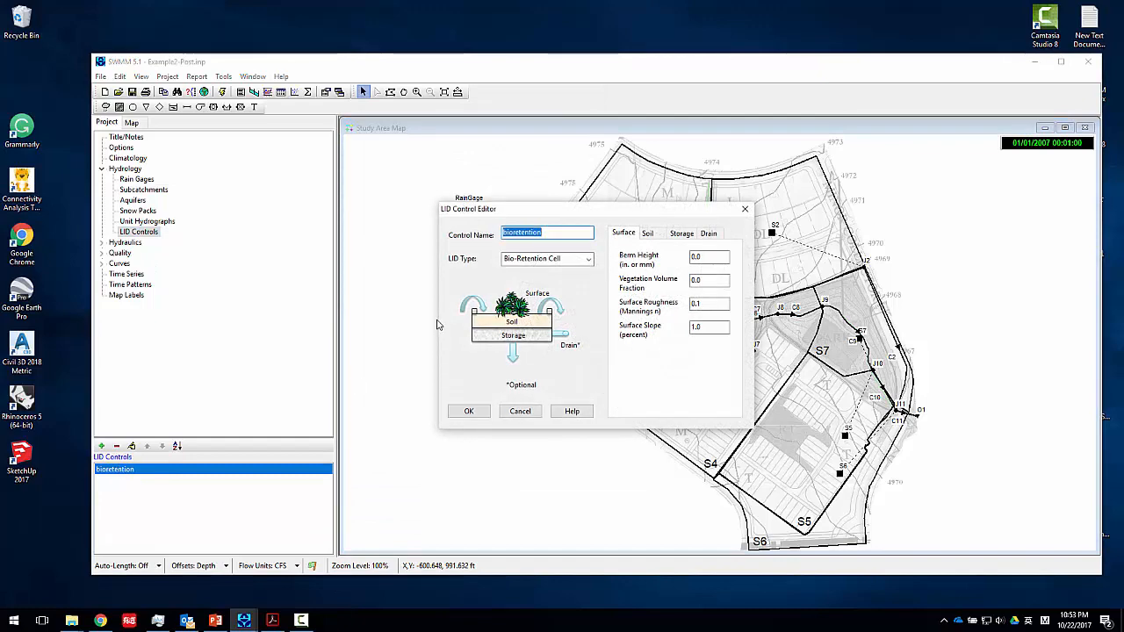
{"action": "left_click_drag", "start_coordinate": [555, 211], "coordinate": [521, 182]}
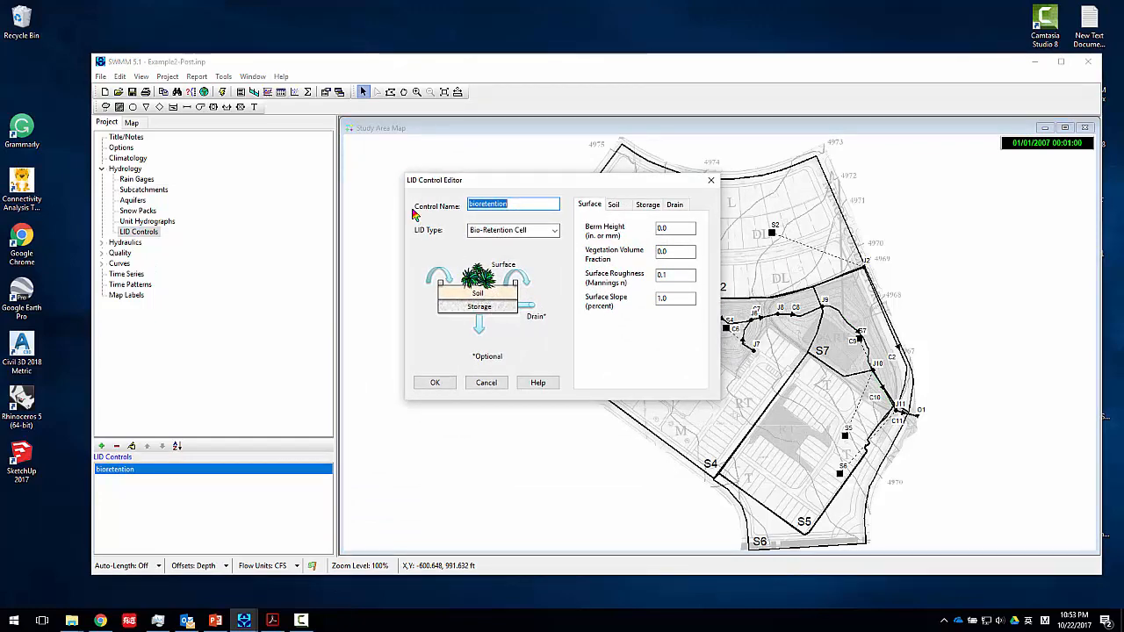
Step: Sketch the water flow in red over the bio-retention diagram in a screen capture, and discard the capture
{"action": "key", "text": "ctrl+alt+a"}
{"action": "left_click_drag", "start_coordinate": [374, 154], "coordinate": [864, 542]}
{"action": "left_click", "coordinate": [685, 554]}
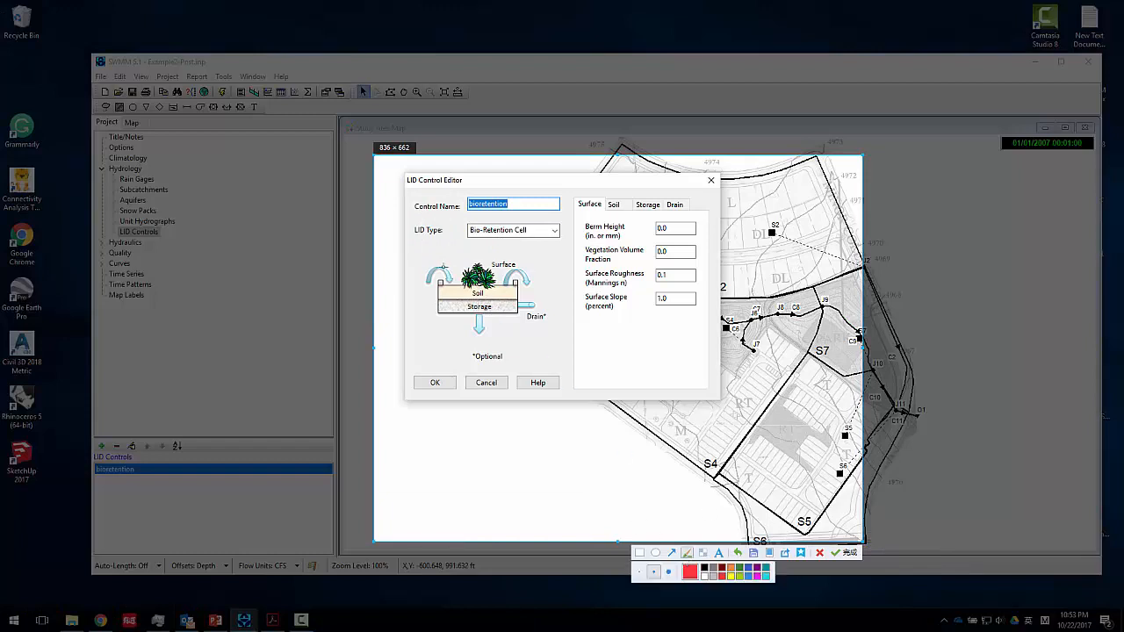
{"action": "mouse_move", "coordinate": [427, 279]}
{"action": "left_mouse_down"}
{"action": "mouse_move", "coordinate": [506, 287]}
{"action": "mouse_move", "coordinate": [441, 298]}
{"action": "mouse_move", "coordinate": [482, 301]}
{"action": "mouse_move", "coordinate": [482, 282]}
{"action": "mouse_move", "coordinate": [508, 284]}
{"action": "left_mouse_up"}
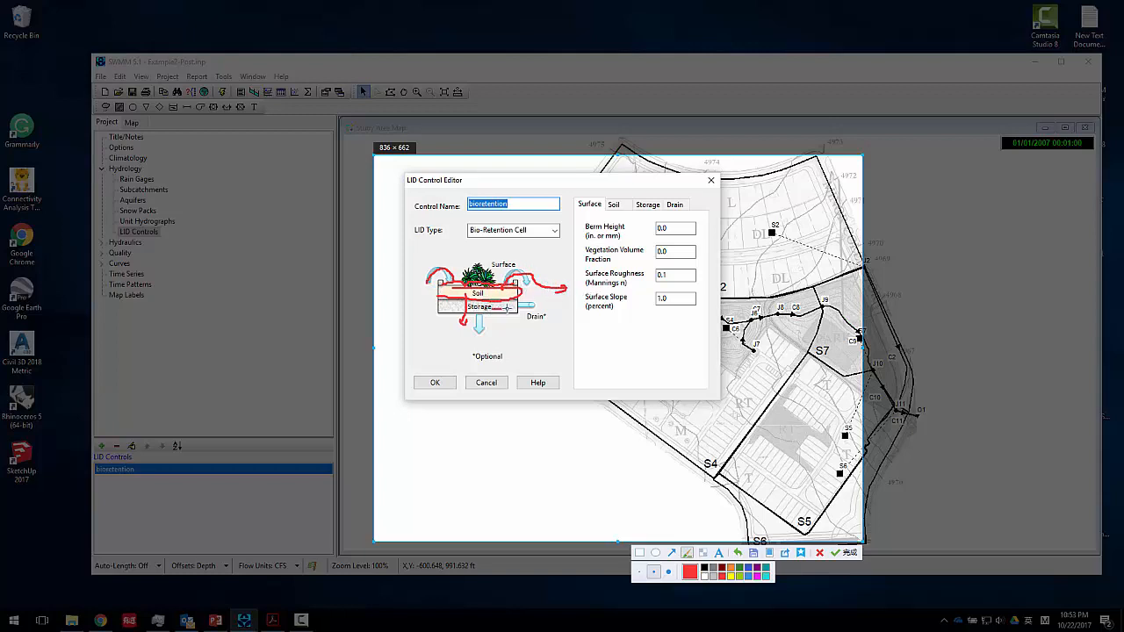
{"action": "left_click_drag", "start_coordinate": [541, 305], "coordinate": [531, 315]}
{"action": "key", "text": "Escape"}
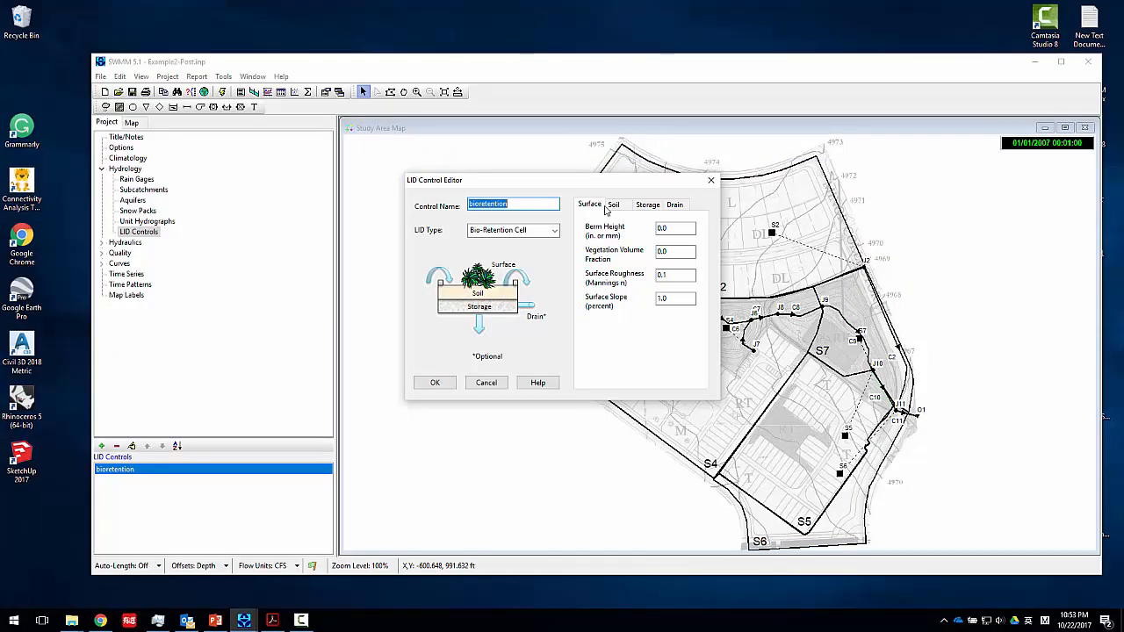
Step: Examine the surface, soil and storage layer parameters of the bioretention control
{"action": "left_click", "coordinate": [589, 205]}
{"action": "left_click", "coordinate": [612, 206]}
{"action": "left_click", "coordinate": [644, 206]}
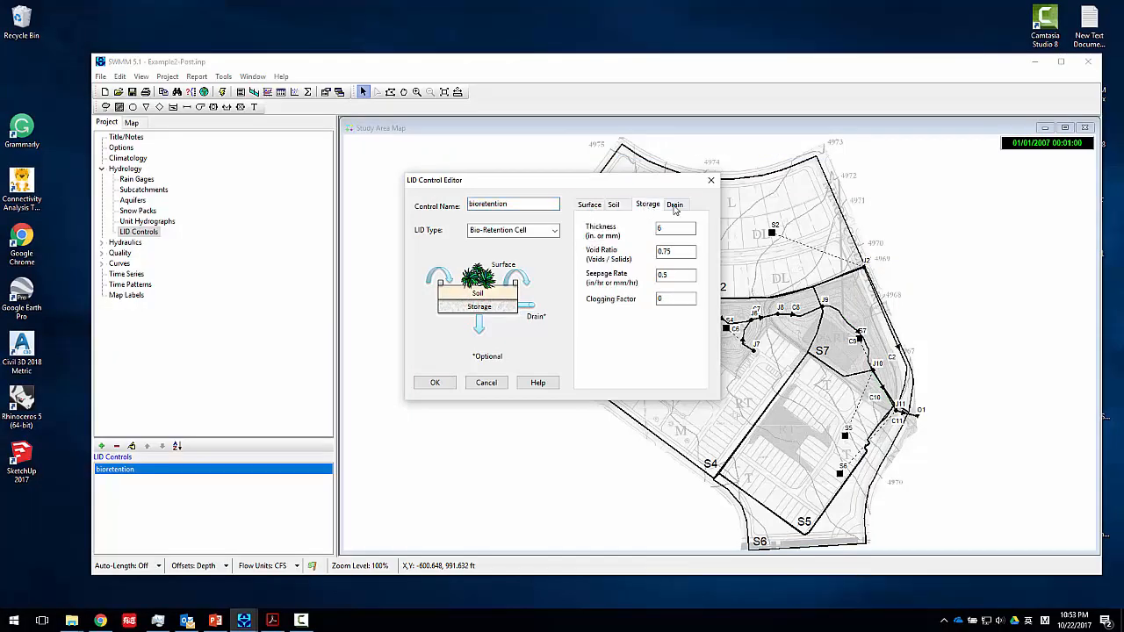
{"action": "left_click", "coordinate": [588, 205]}
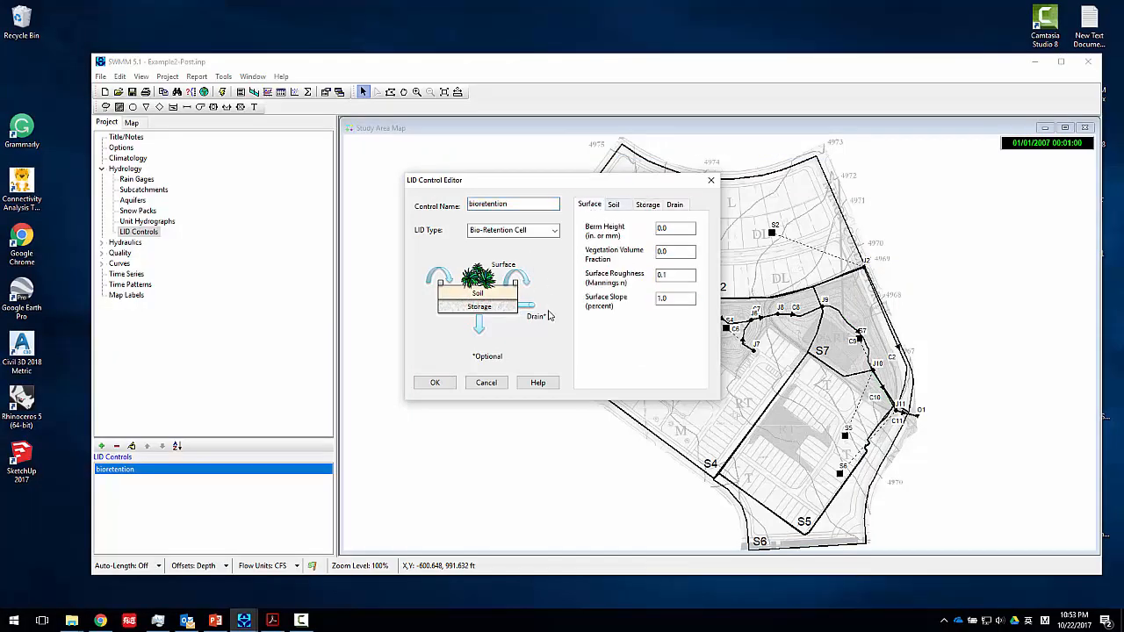
Step: Mark the surface overflow in red at the edge of the bio-retention diagram in a screen capture, and discard the capture
{"action": "key", "text": "ctrl+alt+a"}
{"action": "mouse_move", "coordinate": [403, 235]}
{"action": "left_mouse_down"}
{"action": "mouse_move", "coordinate": [580, 318]}
{"action": "mouse_move", "coordinate": [616, 379]}
{"action": "left_mouse_up"}
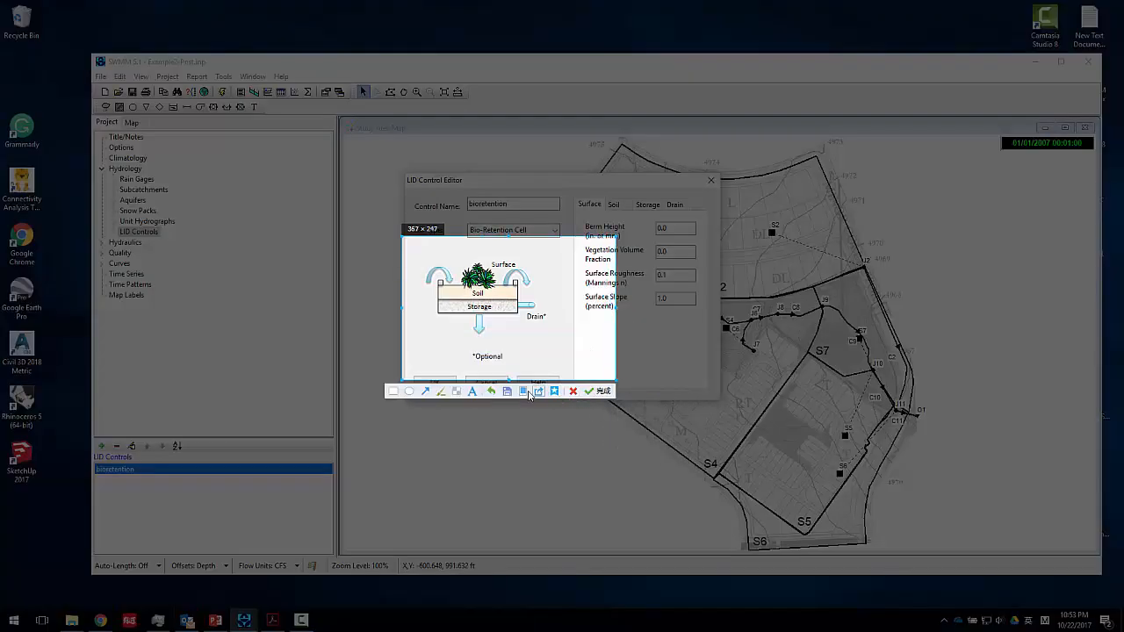
{"action": "left_click", "coordinate": [441, 390]}
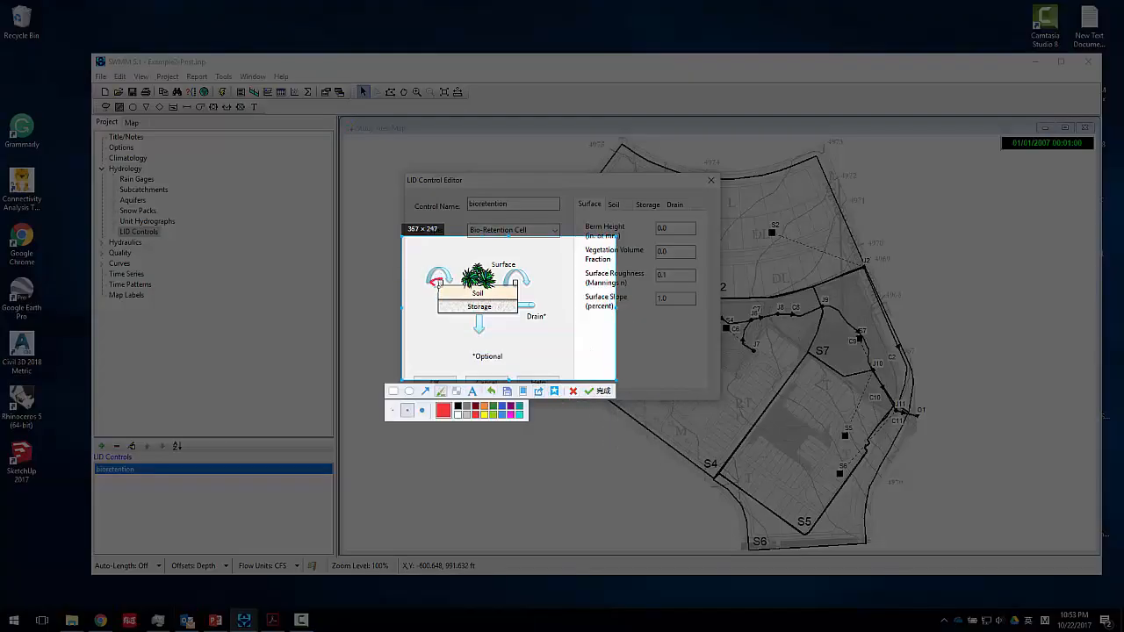
{"action": "mouse_move", "coordinate": [440, 282]}
{"action": "left_mouse_down"}
{"action": "mouse_move", "coordinate": [527, 282]}
{"action": "mouse_move", "coordinate": [423, 281]}
{"action": "left_mouse_up"}
{"action": "key", "text": "Escape"}
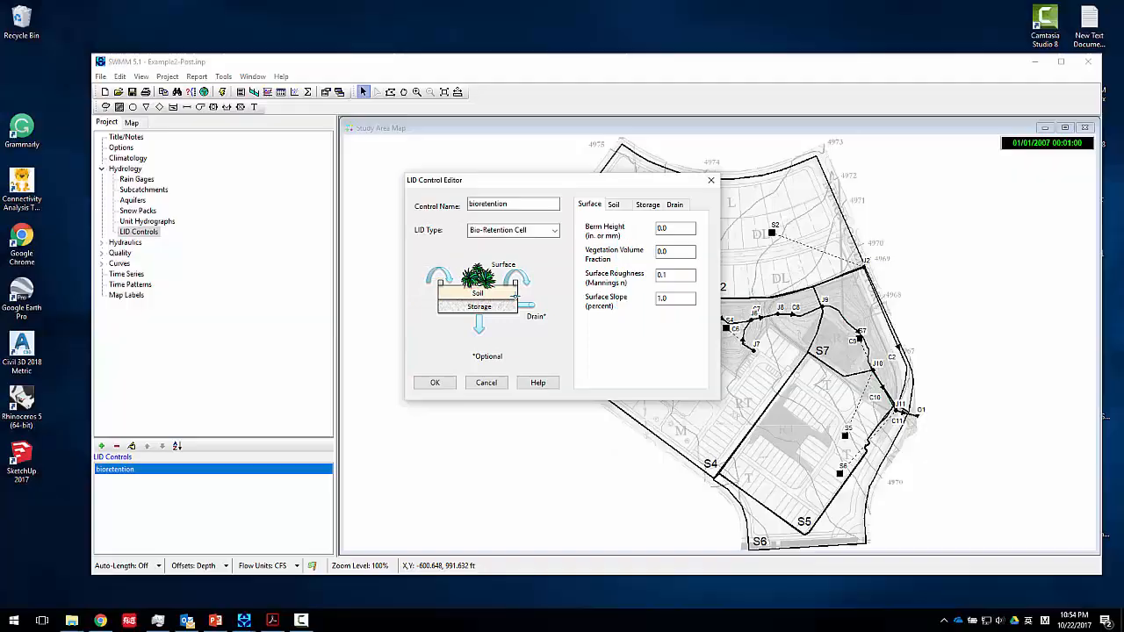
Step: Review the bioretention control's soil layer parameters and read the LID Surface Layer help topic
{"action": "left_click", "coordinate": [618, 206]}
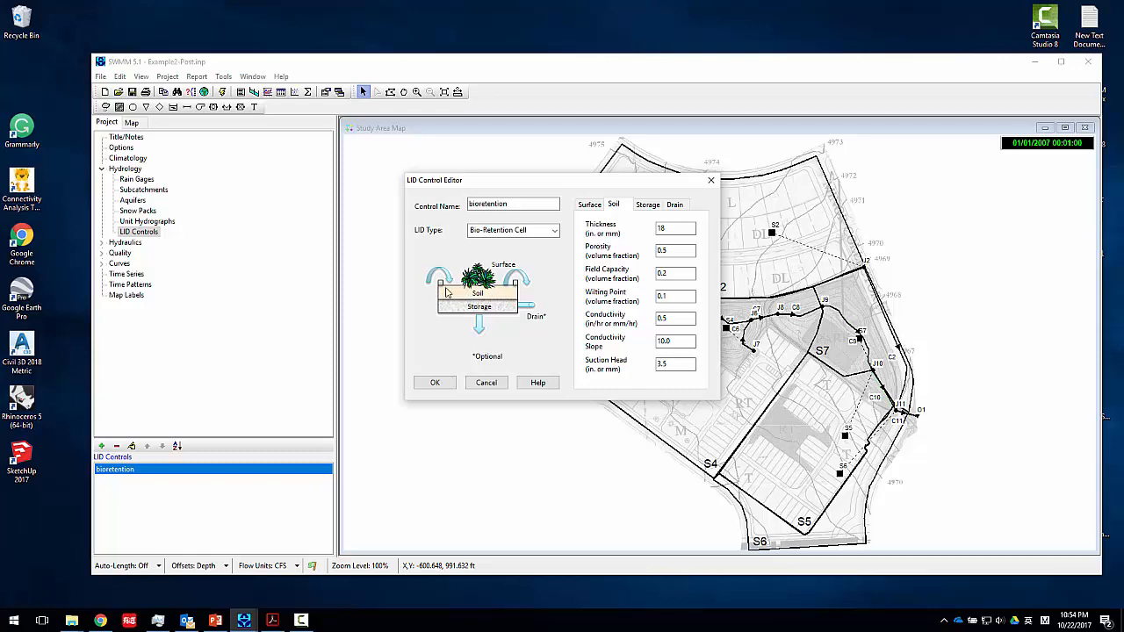
{"action": "left_click", "coordinate": [532, 384]}
{"action": "left_click", "coordinate": [315, 291]}
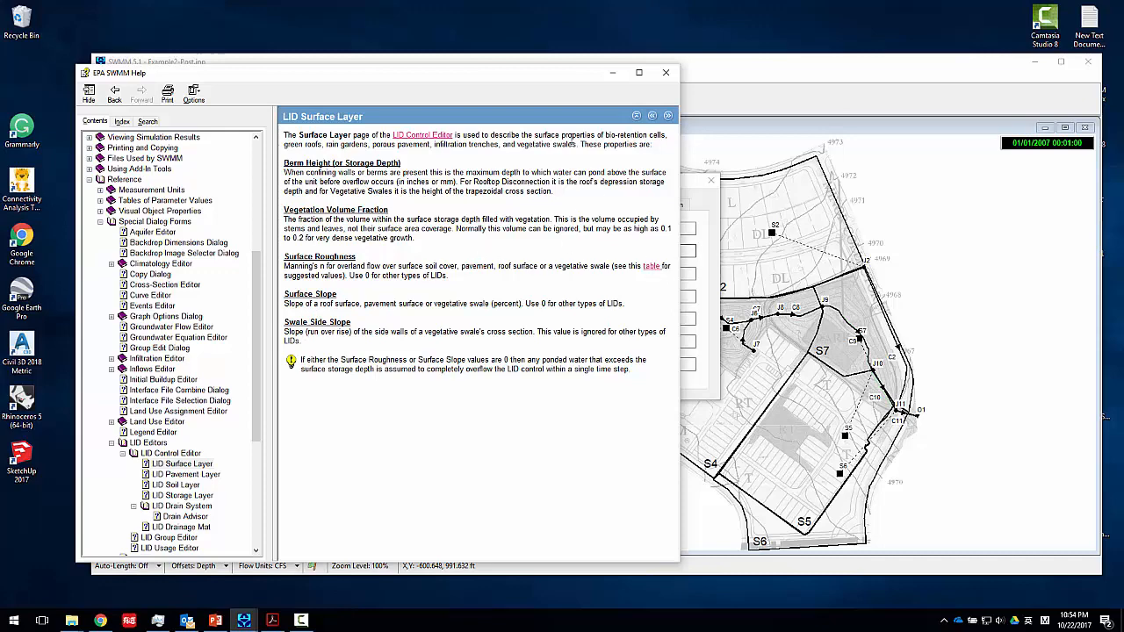
{"action": "left_click", "coordinate": [666, 72]}
Step: Examine the bioretention control's storage and drain parameters with the Drain Advisor guidance, and close the LID Control Editor without changes
{"action": "left_click", "coordinate": [649, 206]}
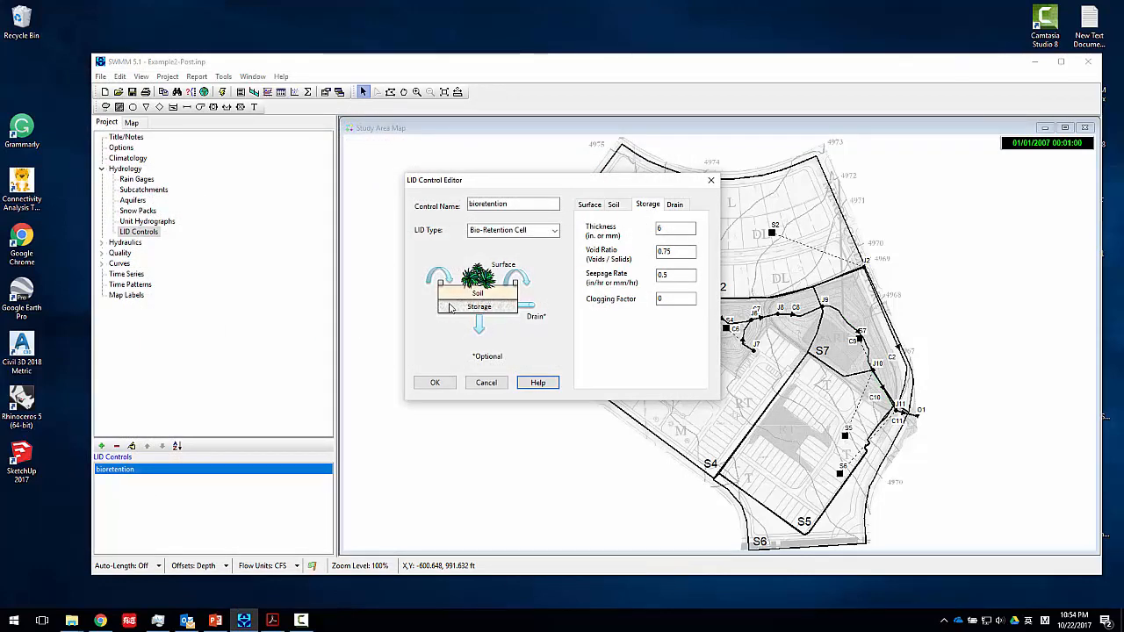
{"action": "left_click", "coordinate": [675, 207]}
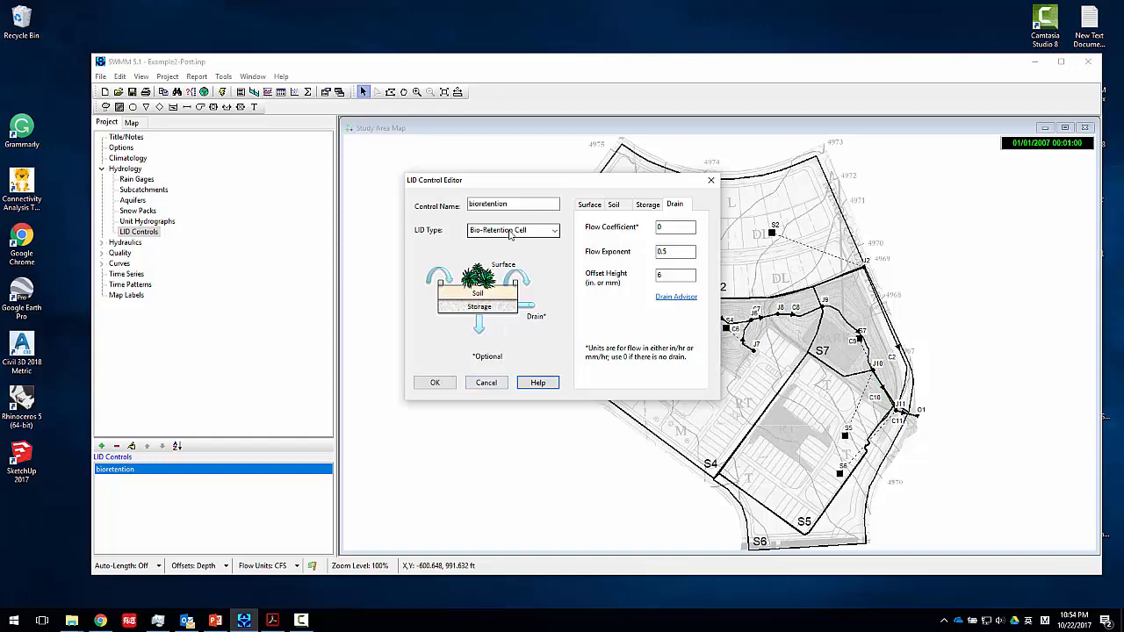
{"action": "left_click", "coordinate": [677, 228]}
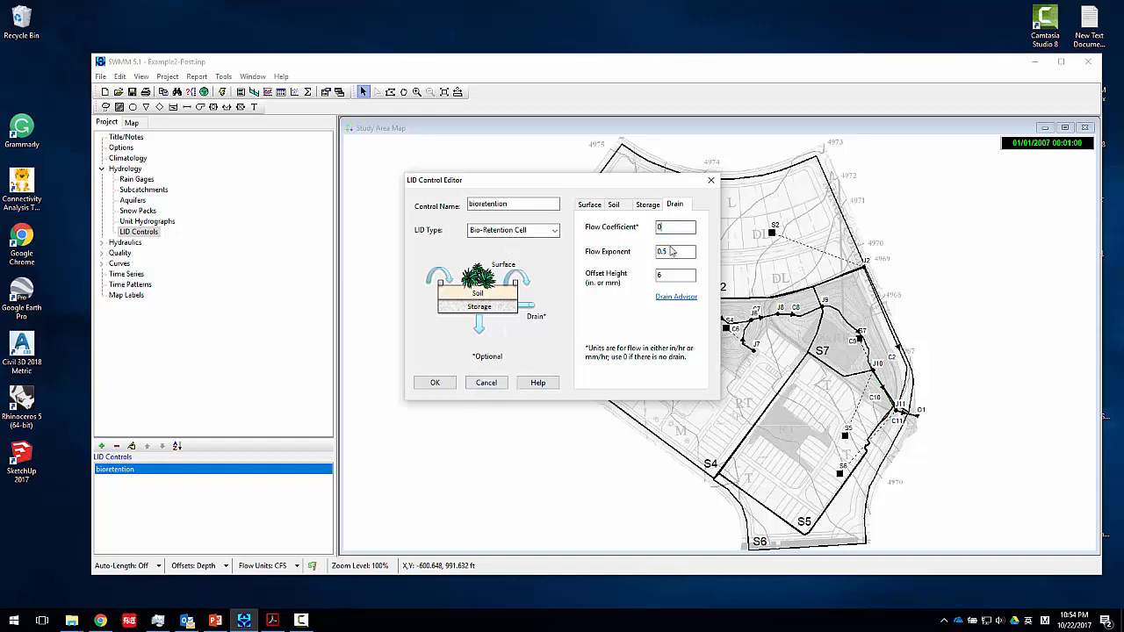
{"action": "left_click", "coordinate": [673, 252]}
{"action": "left_click", "coordinate": [673, 297]}
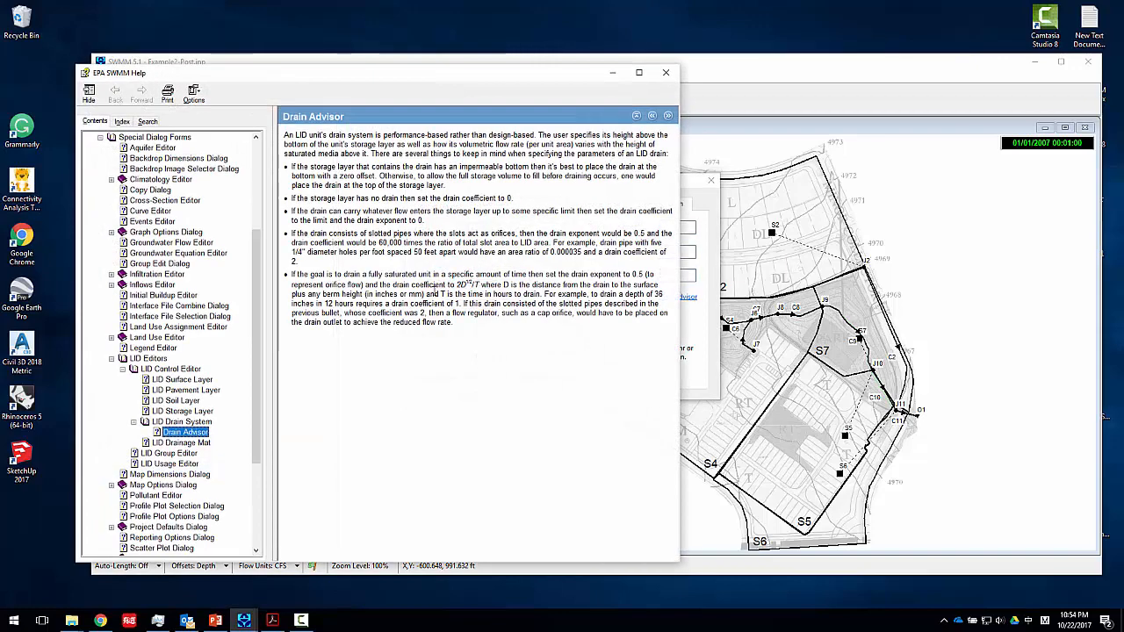
{"action": "left_click", "coordinate": [665, 77]}
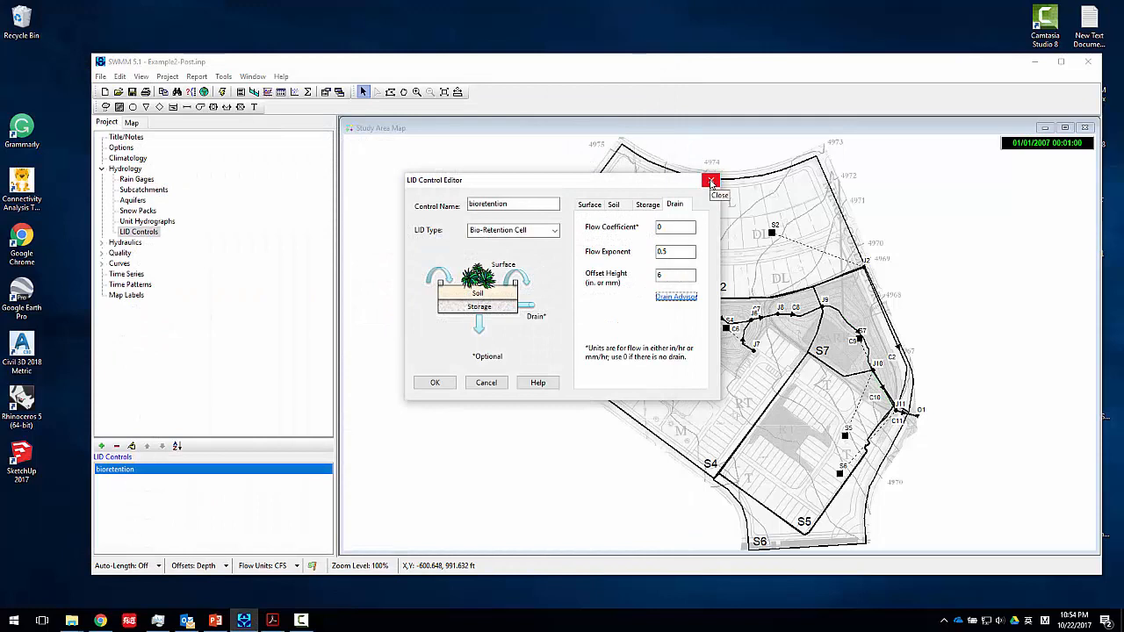
{"action": "left_click", "coordinate": [711, 182]}
Step: Open the bioretention entry of subcatchment S3's LID controls in the LID Usage Editor
{"action": "left_click", "coordinate": [580, 304]}
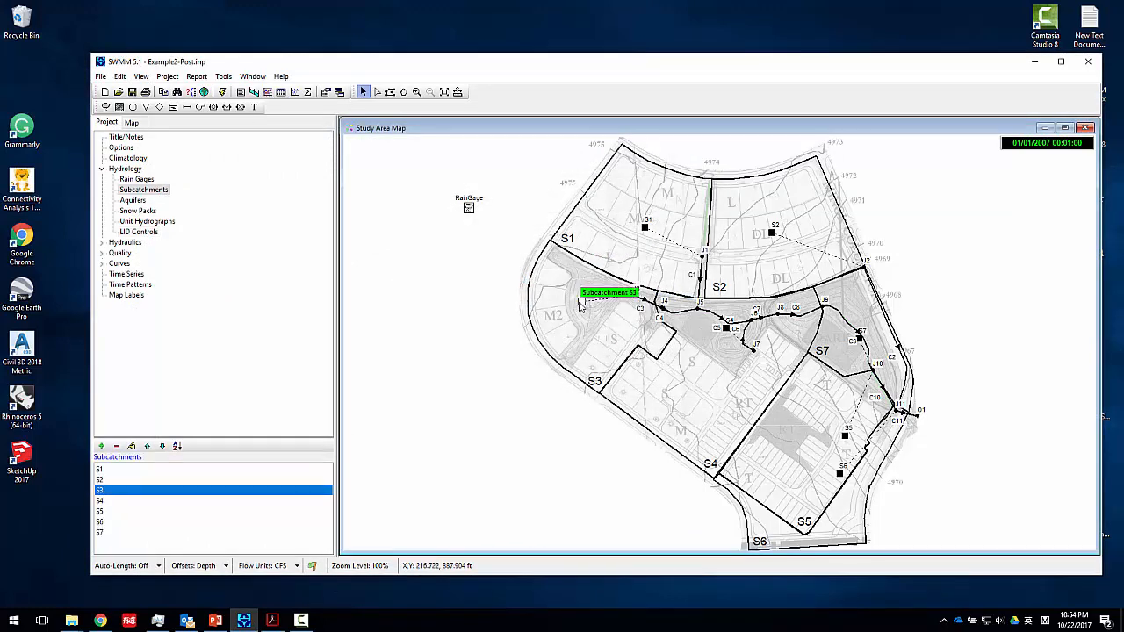
{"action": "double_click", "coordinate": [585, 305]}
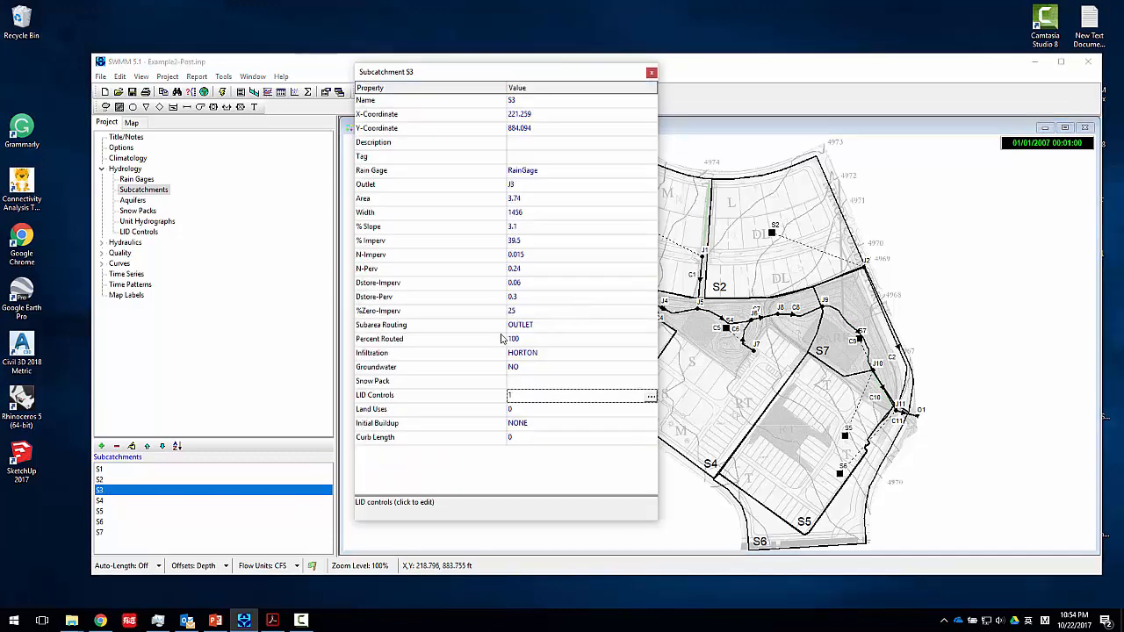
{"action": "left_click", "coordinate": [651, 398]}
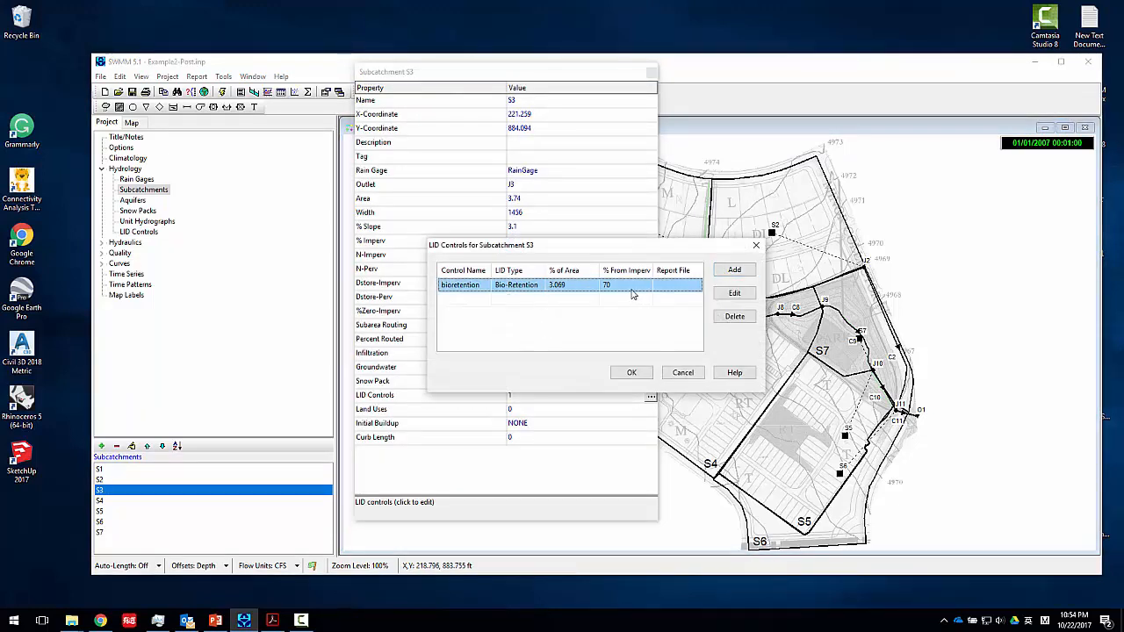
{"action": "left_click", "coordinate": [734, 293]}
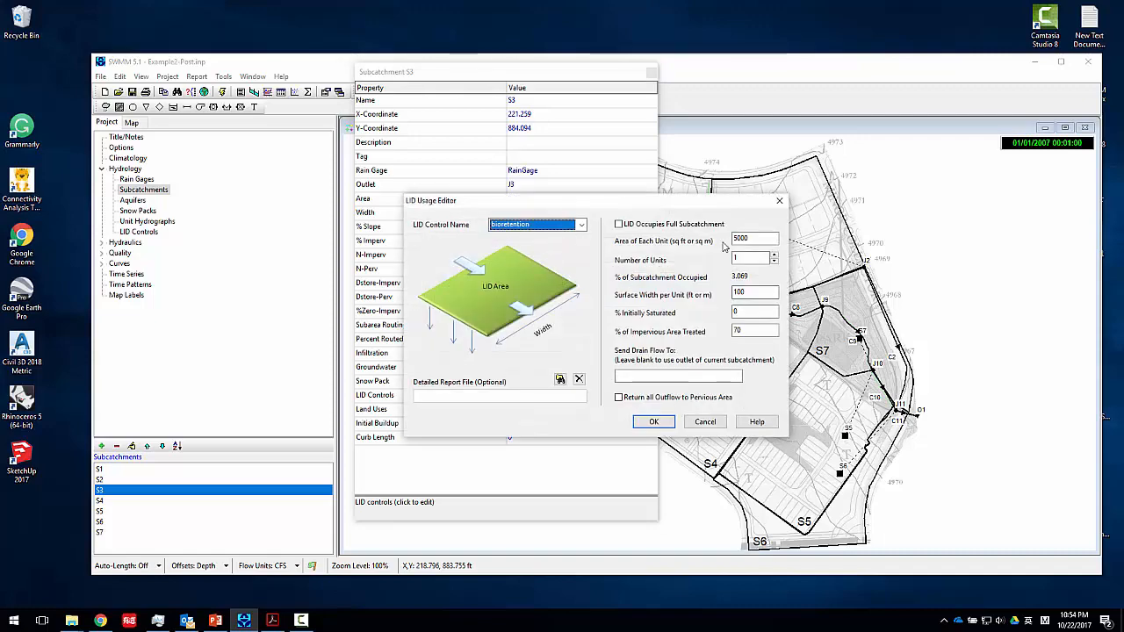
Step: Examine the bioretention unit's area, surface width, initial saturation and impervious area treated, and leave S3's LID controls without changes
{"action": "left_click_drag", "start_coordinate": [751, 238], "coordinate": [710, 239]}
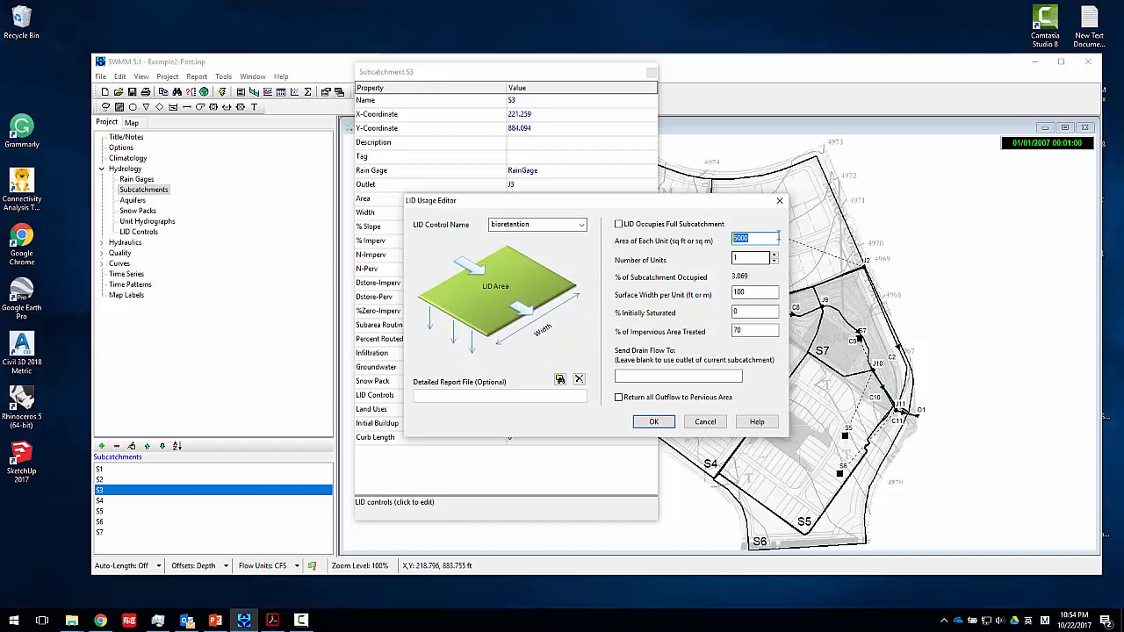
{"action": "mouse_move", "coordinate": [696, 204]}
{"action": "left_mouse_down"}
{"action": "mouse_move", "coordinate": [586, 213]}
{"action": "mouse_move", "coordinate": [684, 216]}
{"action": "left_mouse_up"}
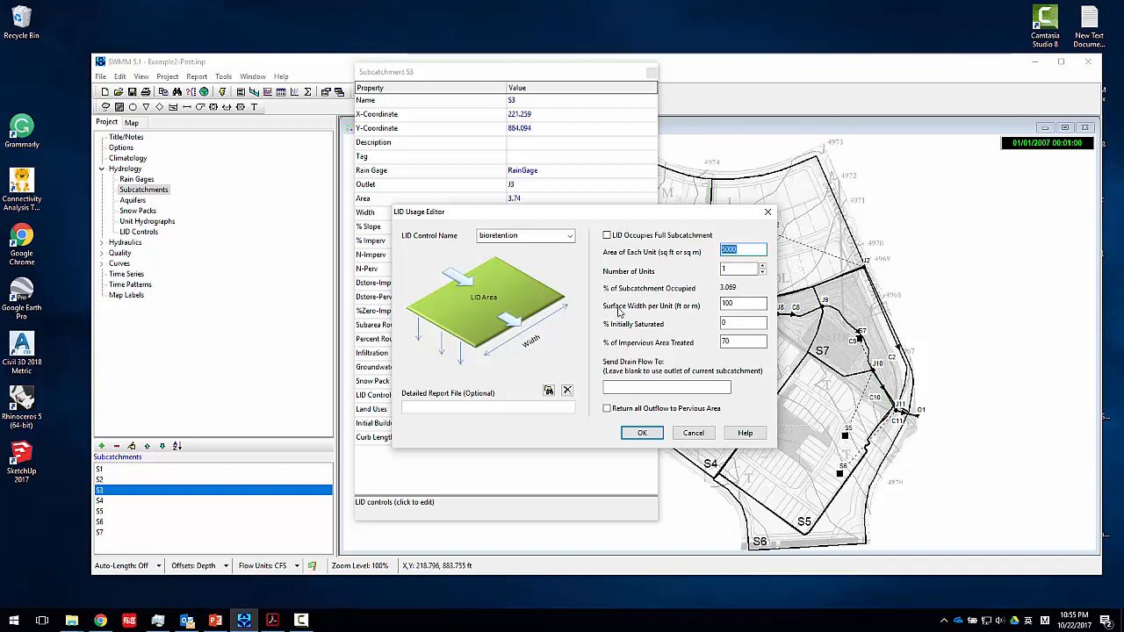
{"action": "key", "text": "Tab"}
{"action": "key", "text": "Tab"}
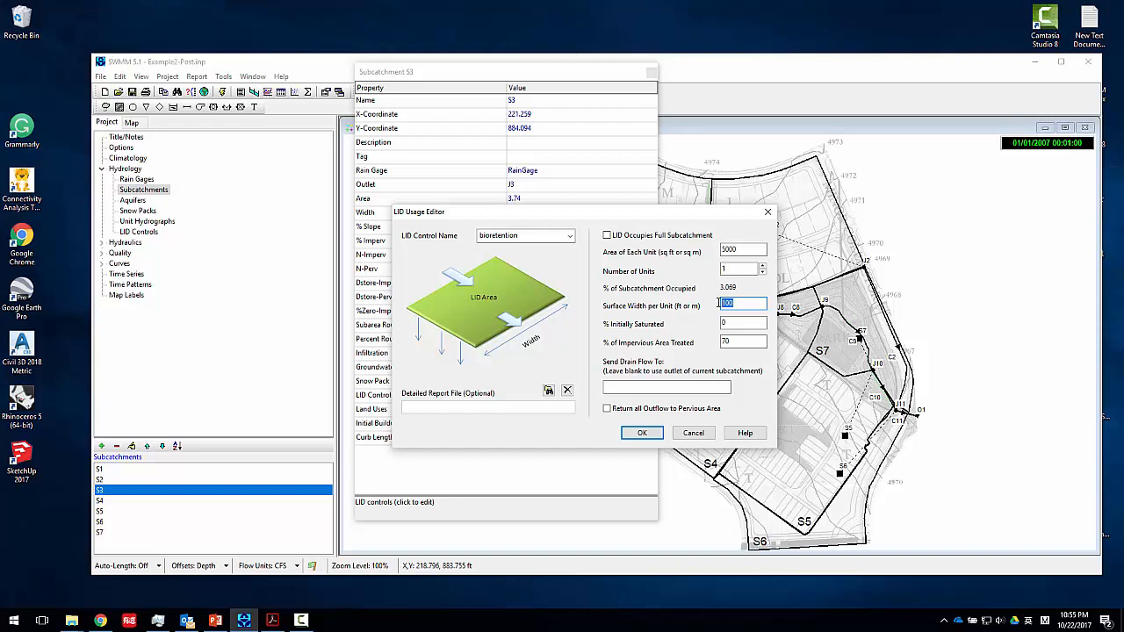
{"action": "double_click", "coordinate": [736, 303]}
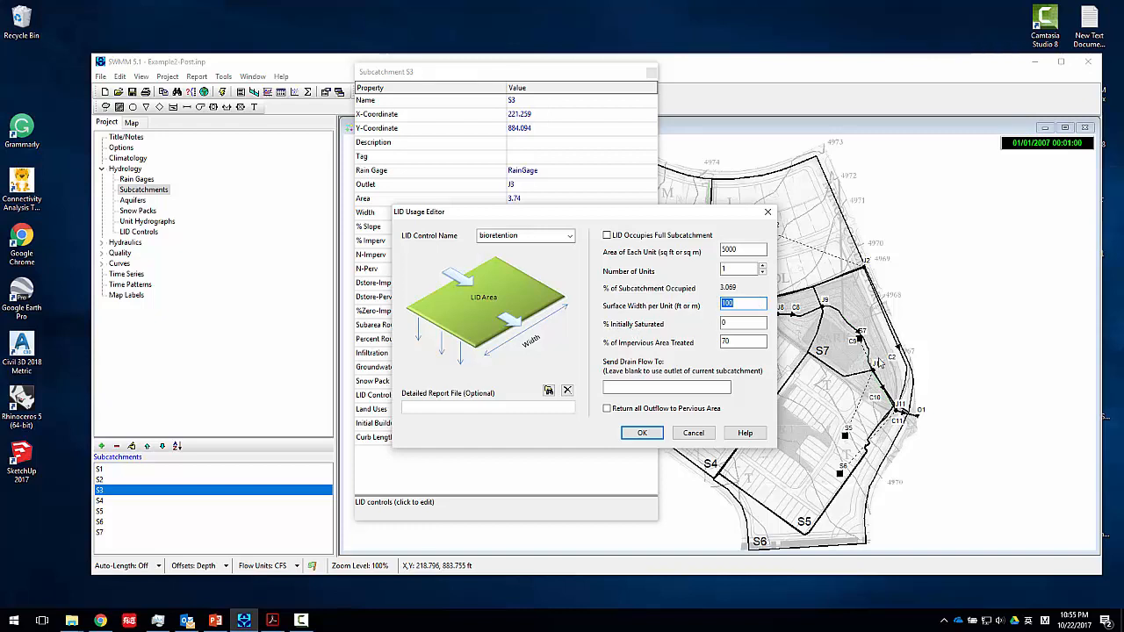
{"action": "double_click", "coordinate": [733, 304]}
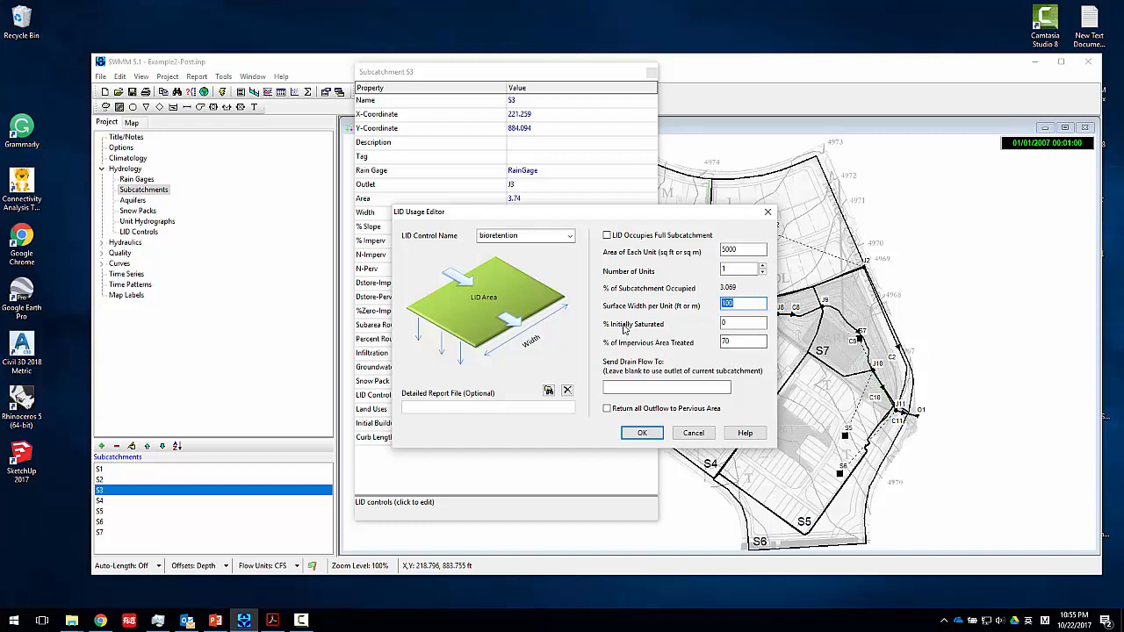
{"action": "key", "text": "Tab"}
{"action": "key", "text": "Tab"}
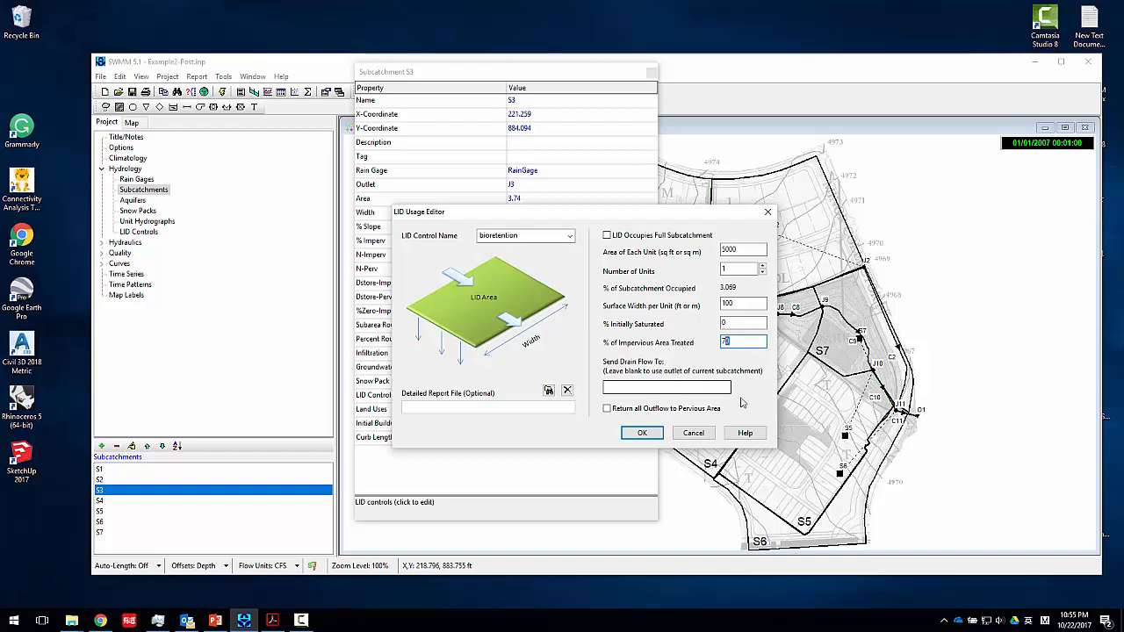
{"action": "left_click", "coordinate": [696, 437]}
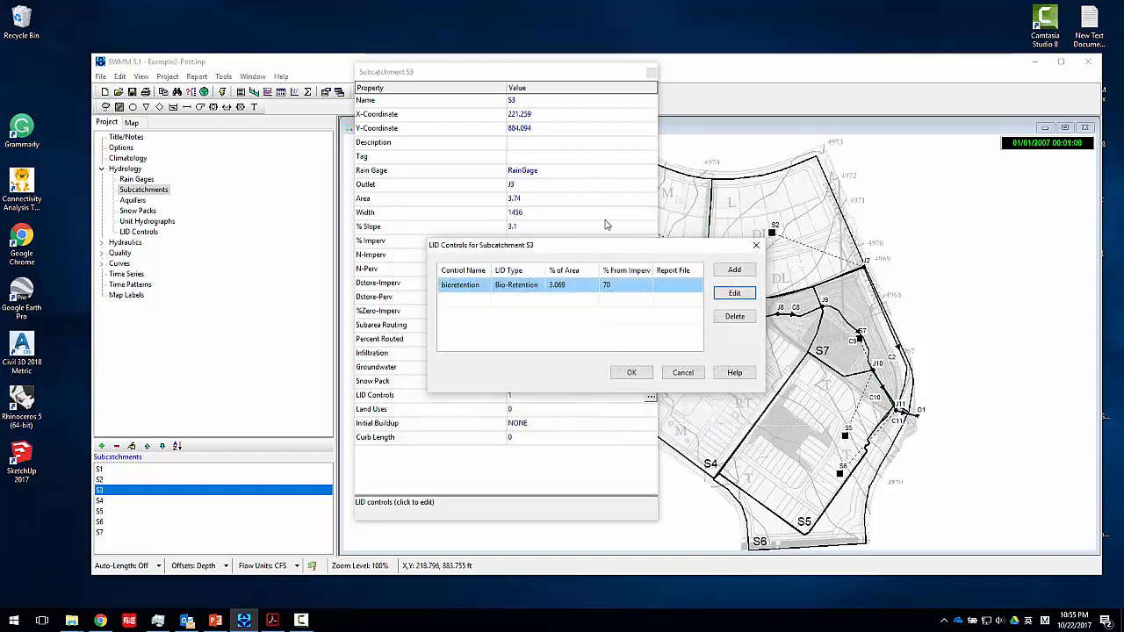
{"action": "left_click", "coordinate": [682, 372]}
Step: Delete the bioretention entry from subcatchment S3's LID controls and close the subcatchment's properties
{"action": "left_click", "coordinate": [650, 396]}
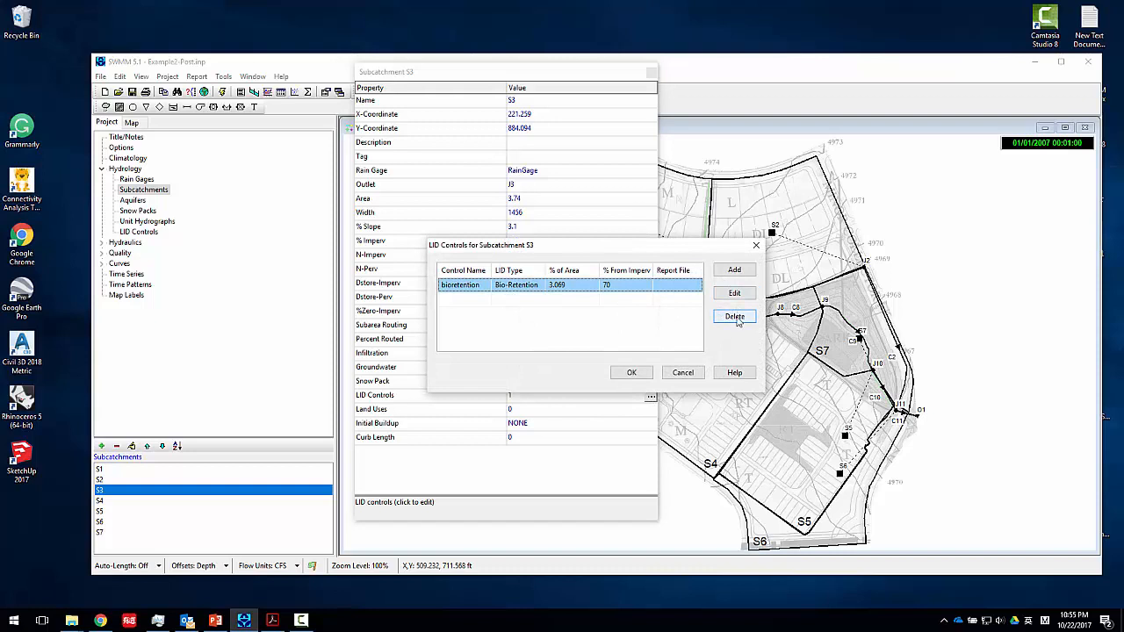
{"action": "left_click", "coordinate": [683, 372]}
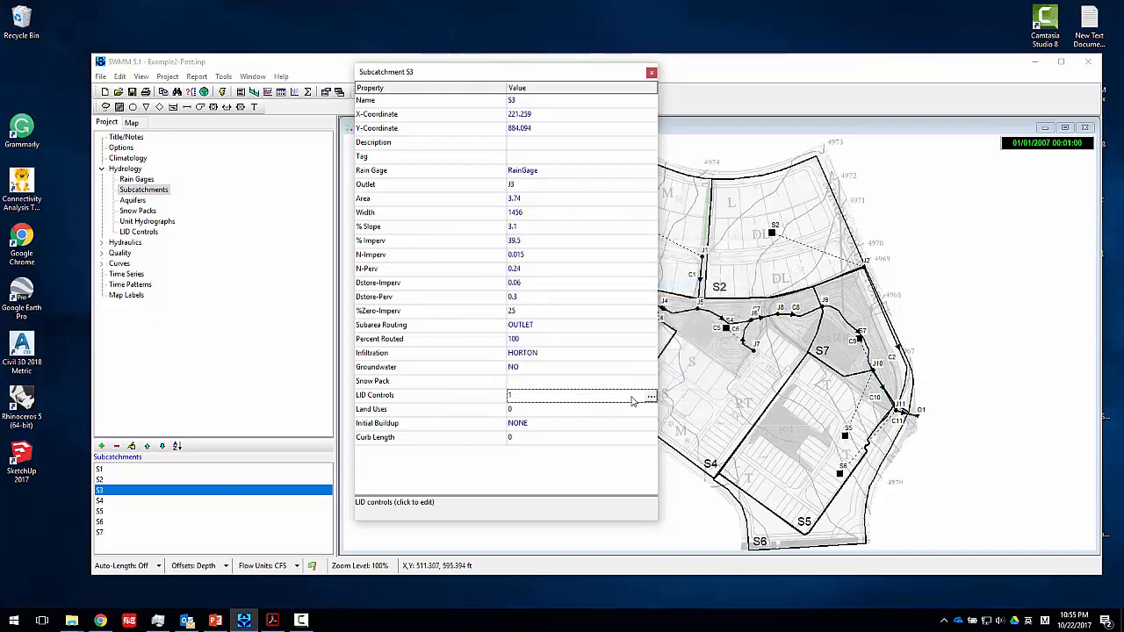
{"action": "left_click", "coordinate": [651, 396]}
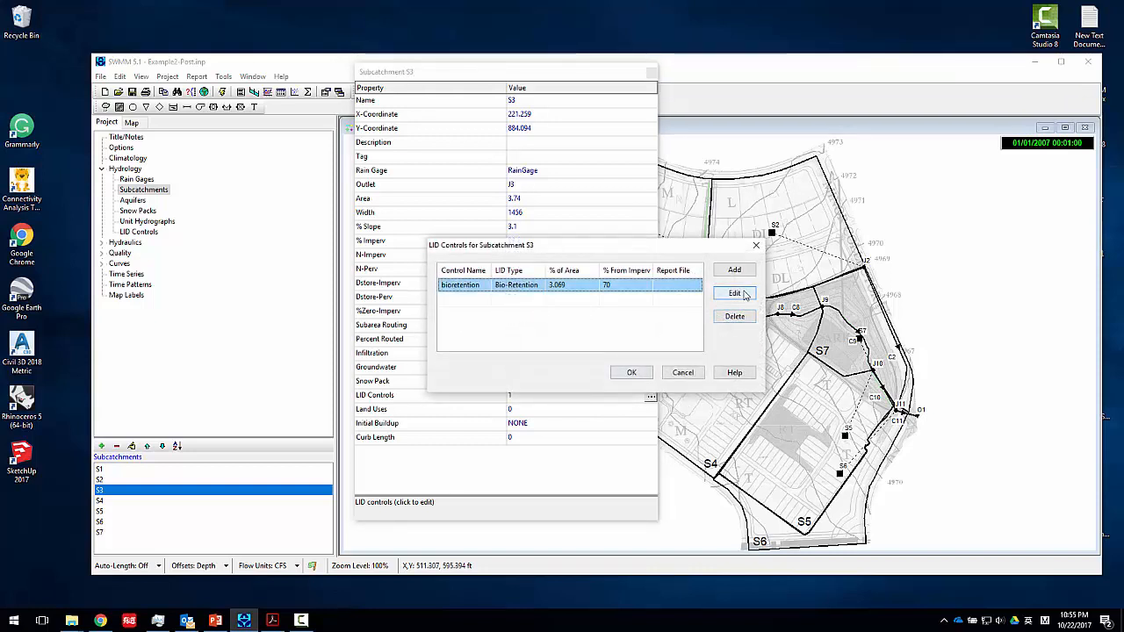
{"action": "left_click", "coordinate": [735, 316]}
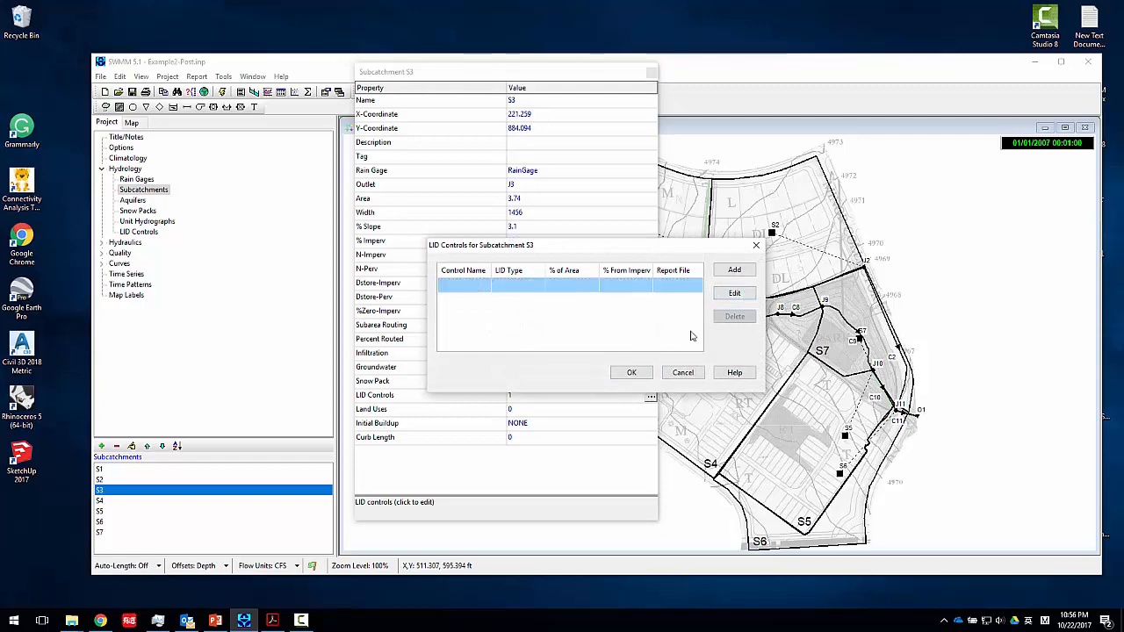
{"action": "left_click", "coordinate": [632, 372]}
{"action": "left_click", "coordinate": [651, 72]}
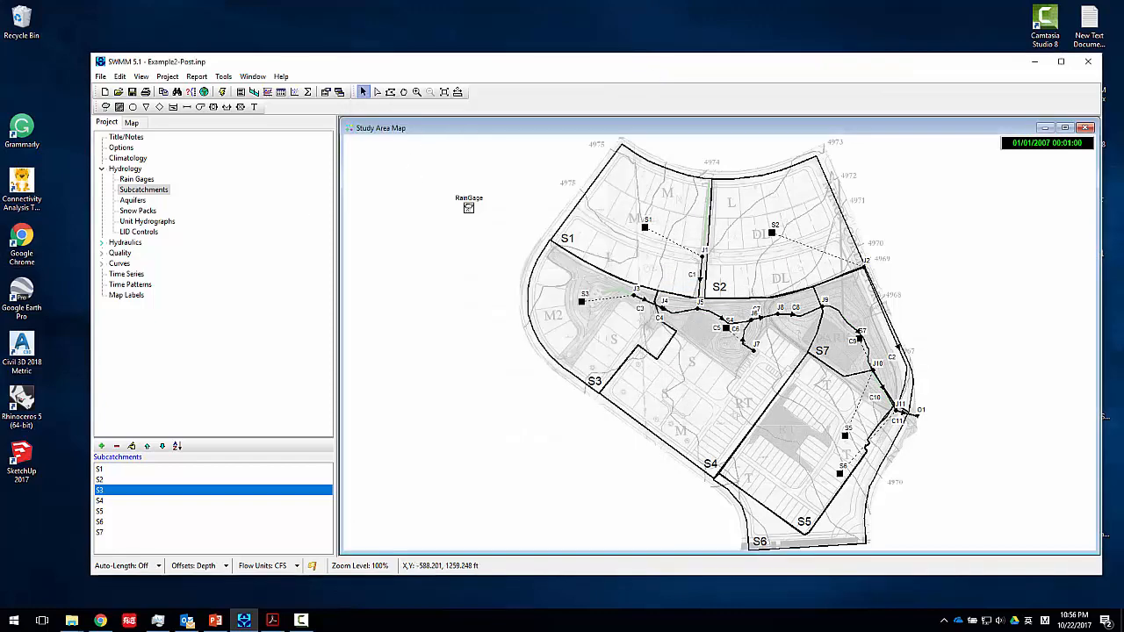
Step: Switch to the swmm_notes presentation in PowerPoint, review the subcatchment runoff table on slide 26, and return to SWMM
{"action": "left_click", "coordinate": [215, 620]}
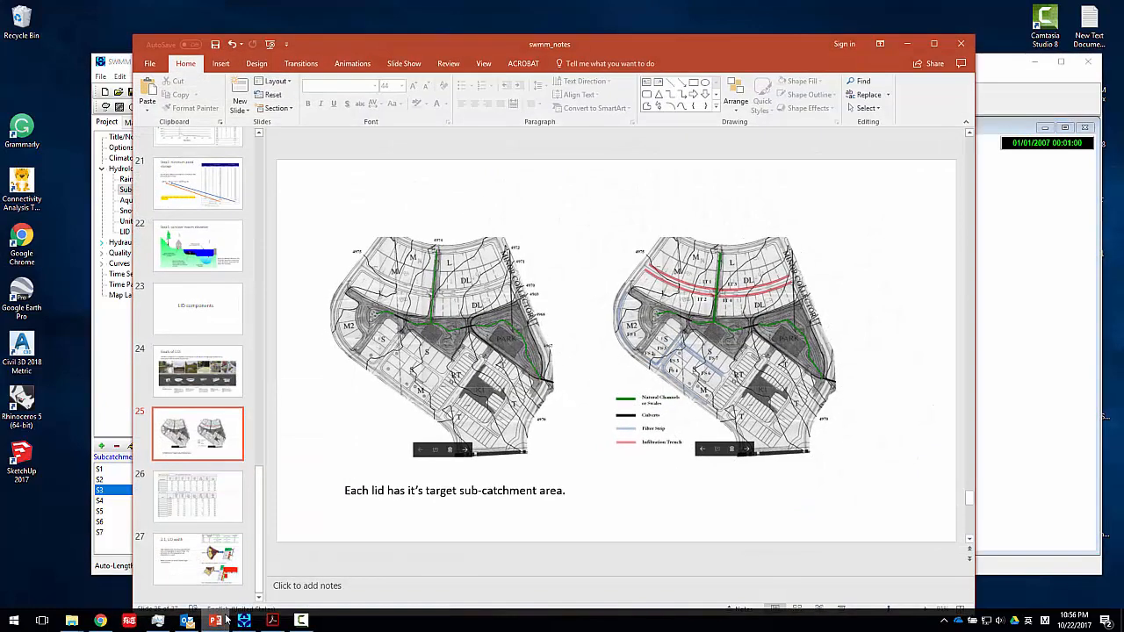
{"action": "left_click", "coordinate": [198, 497]}
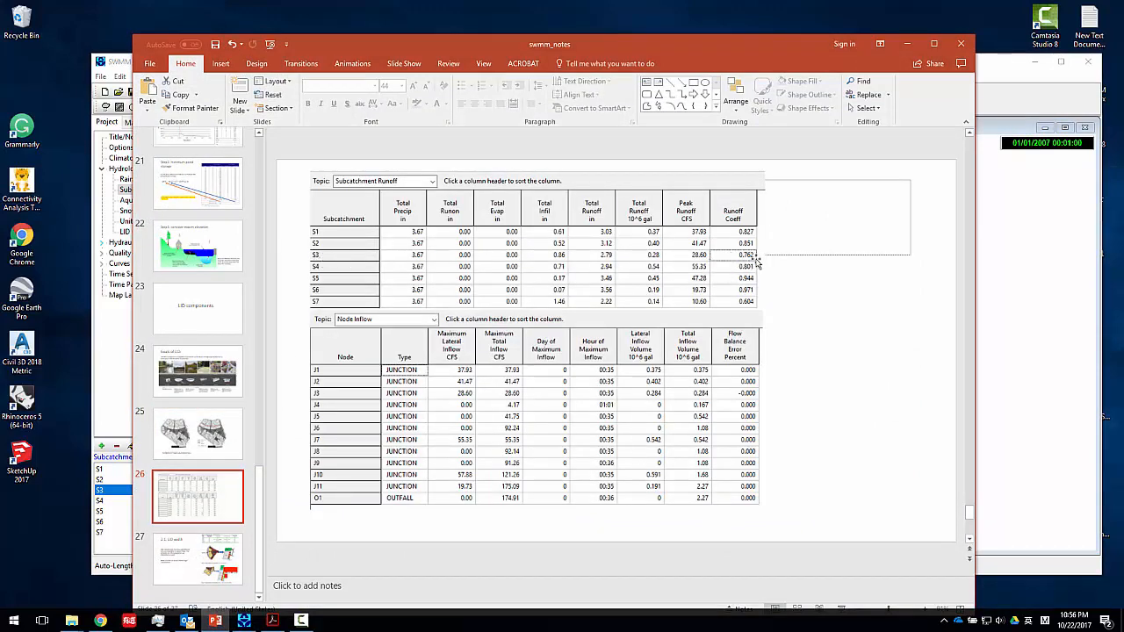
{"action": "left_click", "coordinate": [907, 43]}
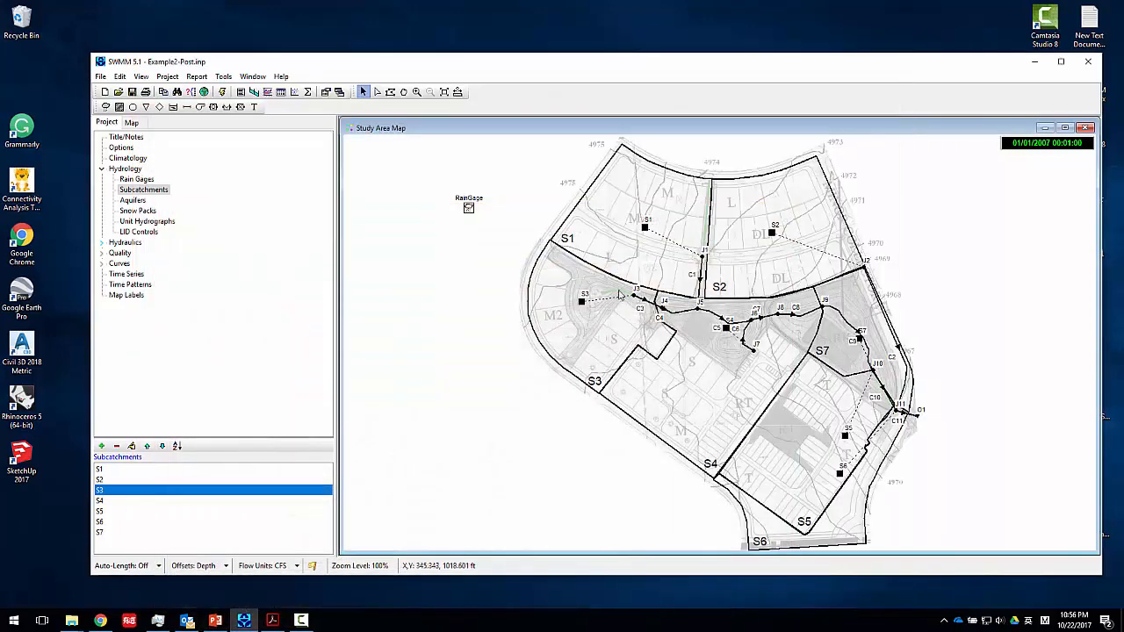
Step: Add a new LID usage entry to subcatchment S3 using the bioretention control
{"action": "double_click", "coordinate": [582, 302]}
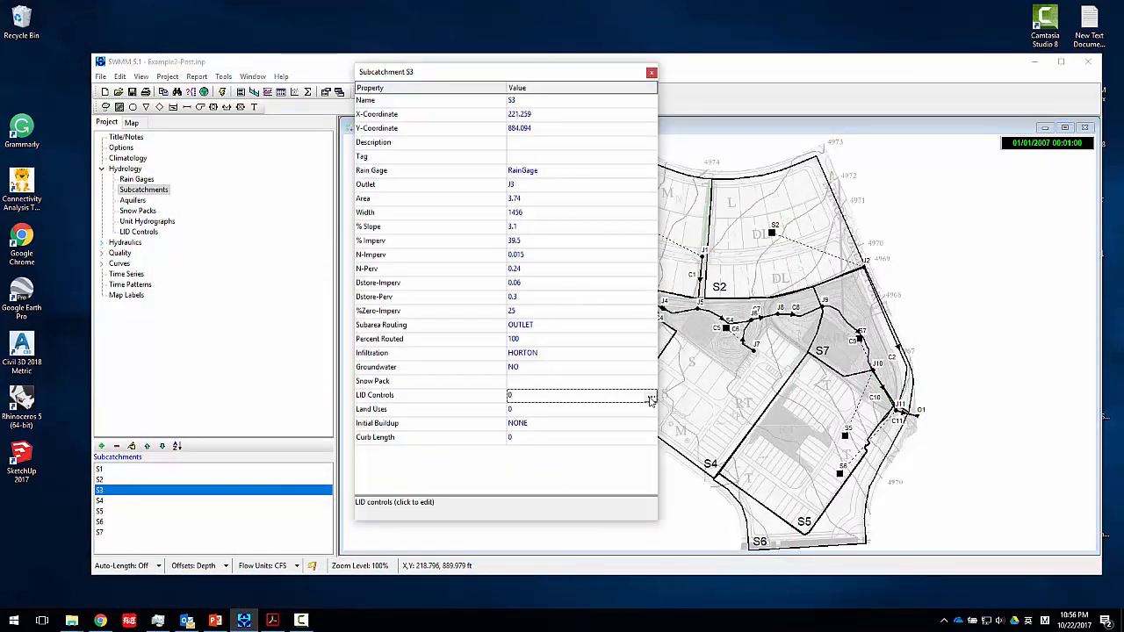
{"action": "left_click", "coordinate": [650, 397]}
{"action": "left_click", "coordinate": [735, 274]}
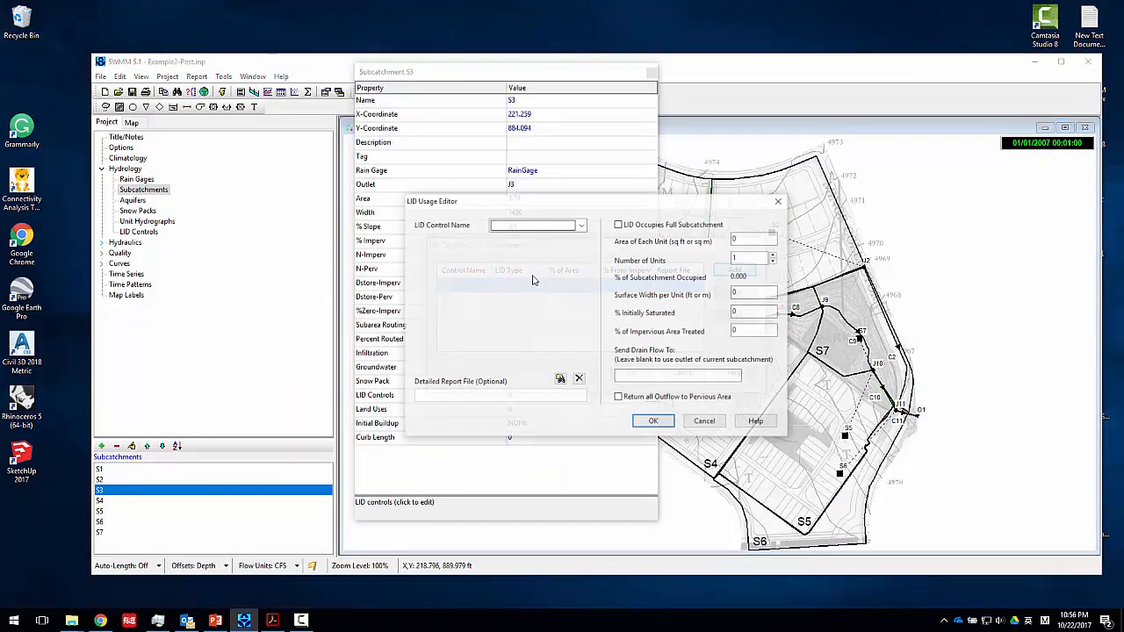
{"action": "left_click", "coordinate": [582, 225]}
{"action": "left_click", "coordinate": [527, 236]}
Step: Set the bioretention unit's area to 5000 and its impervious area treated to 70%, and accept S3's LID controls
{"action": "left_click", "coordinate": [747, 239]}
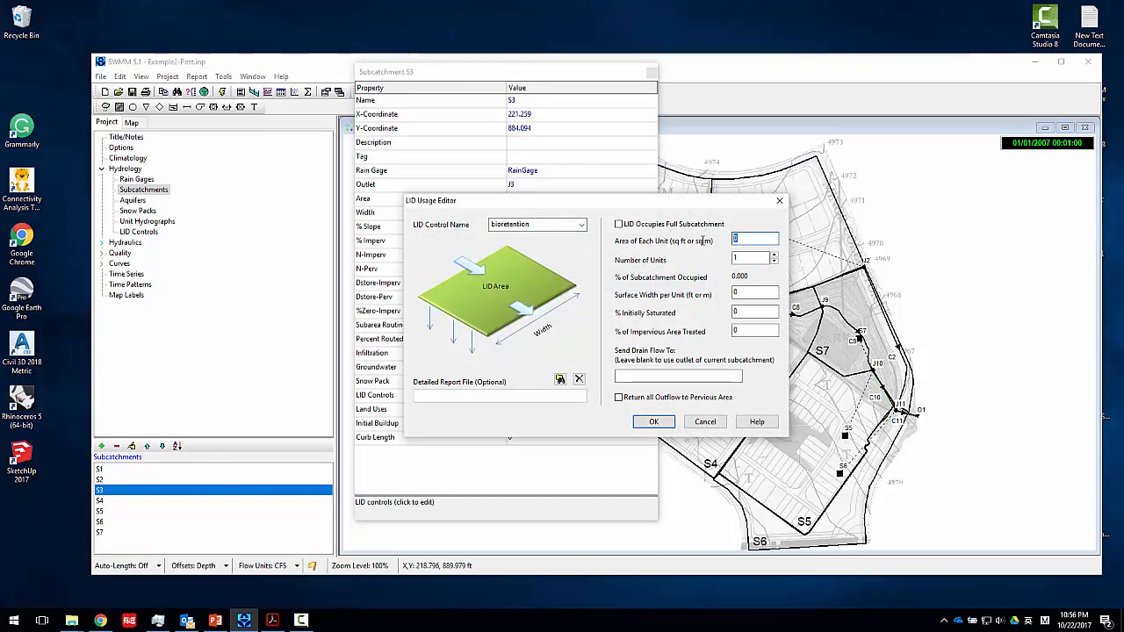
{"action": "type", "text": "5000"}
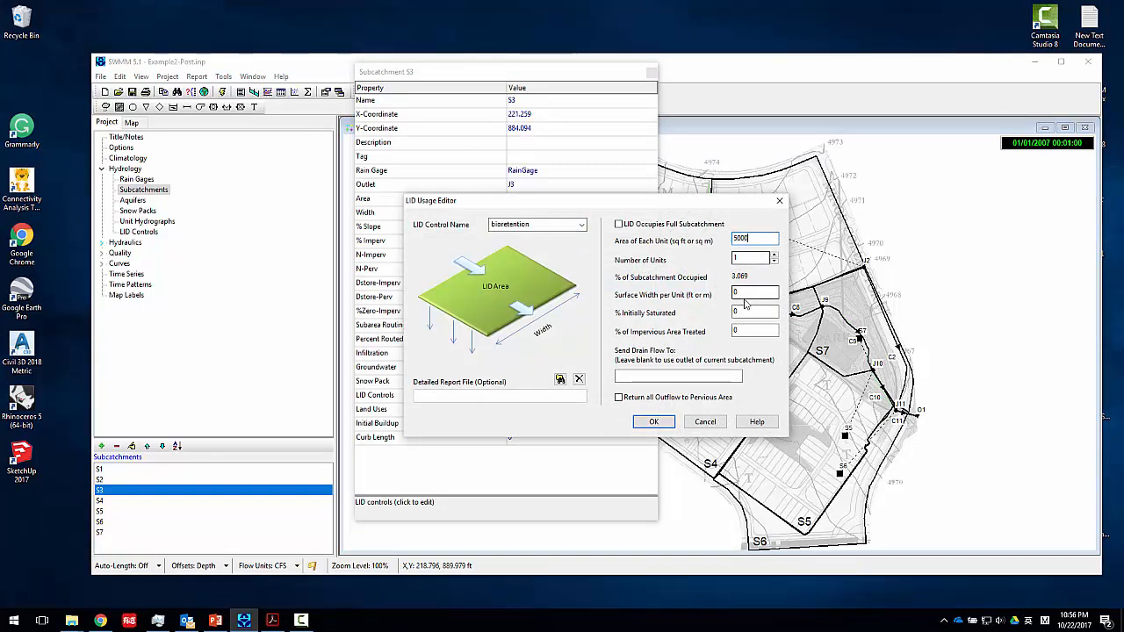
{"action": "left_click", "coordinate": [747, 293]}
{"action": "left_click", "coordinate": [747, 329]}
{"action": "type", "text": "70"}
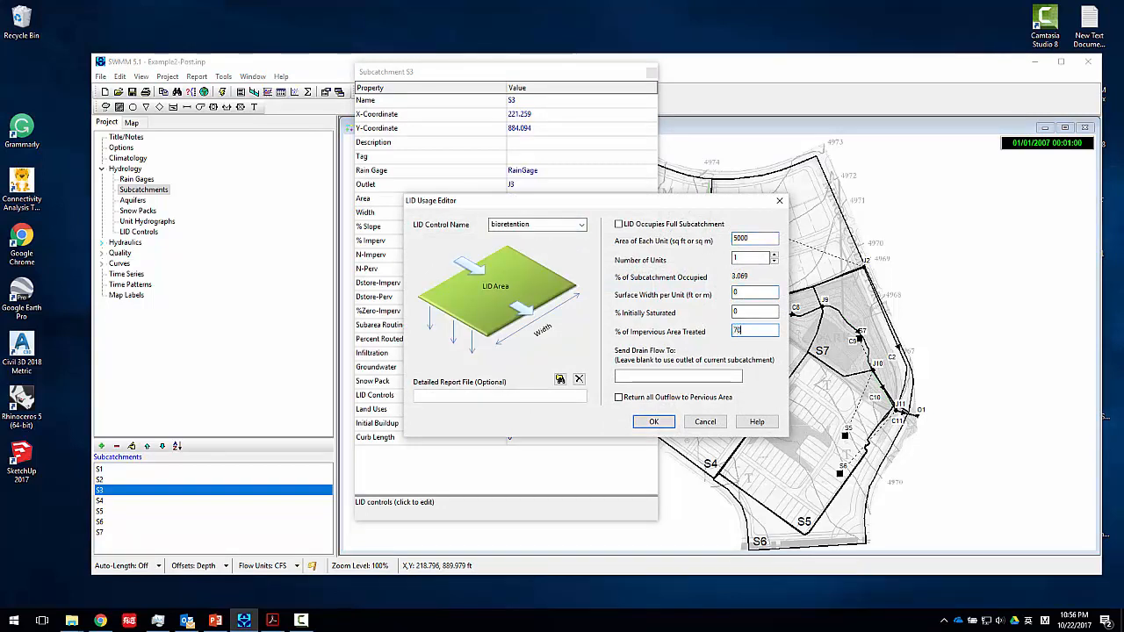
{"action": "left_click", "coordinate": [759, 312]}
{"action": "left_click", "coordinate": [654, 421]}
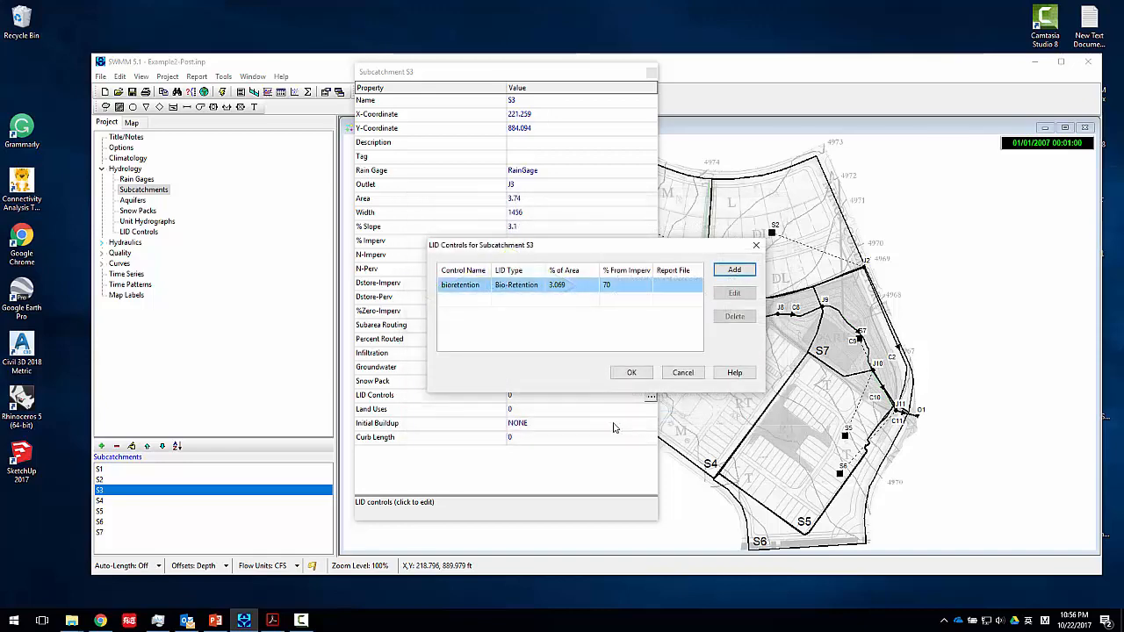
{"action": "left_click", "coordinate": [635, 372]}
{"action": "left_click", "coordinate": [651, 72]}
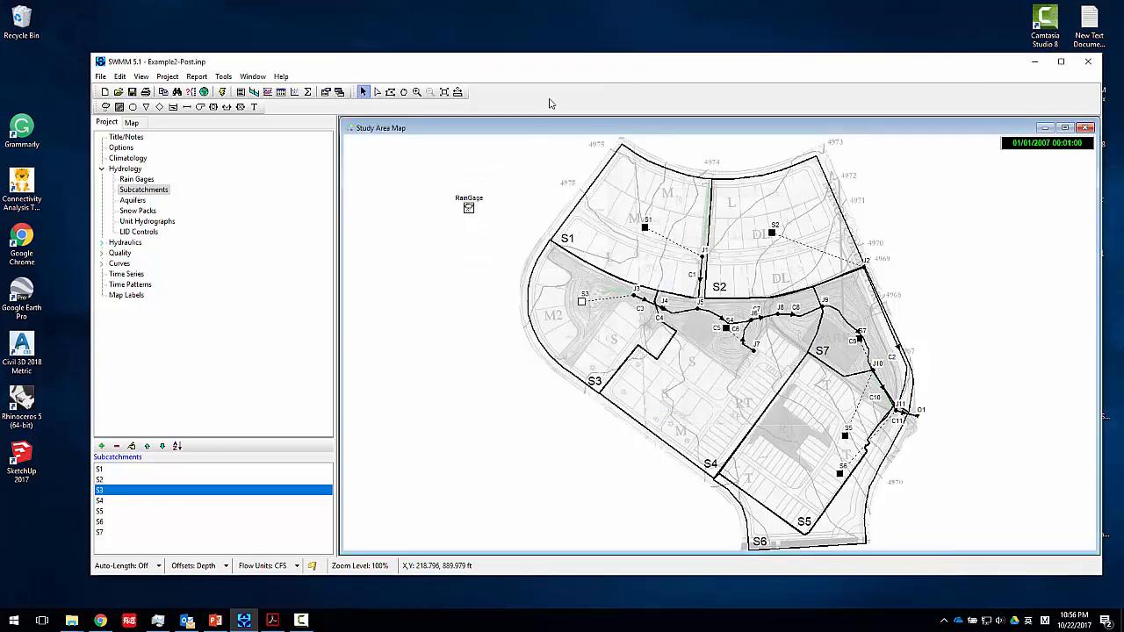
Step: Run the simulation and open the summary results for subcatchment runoff
{"action": "left_click", "coordinate": [223, 92]}
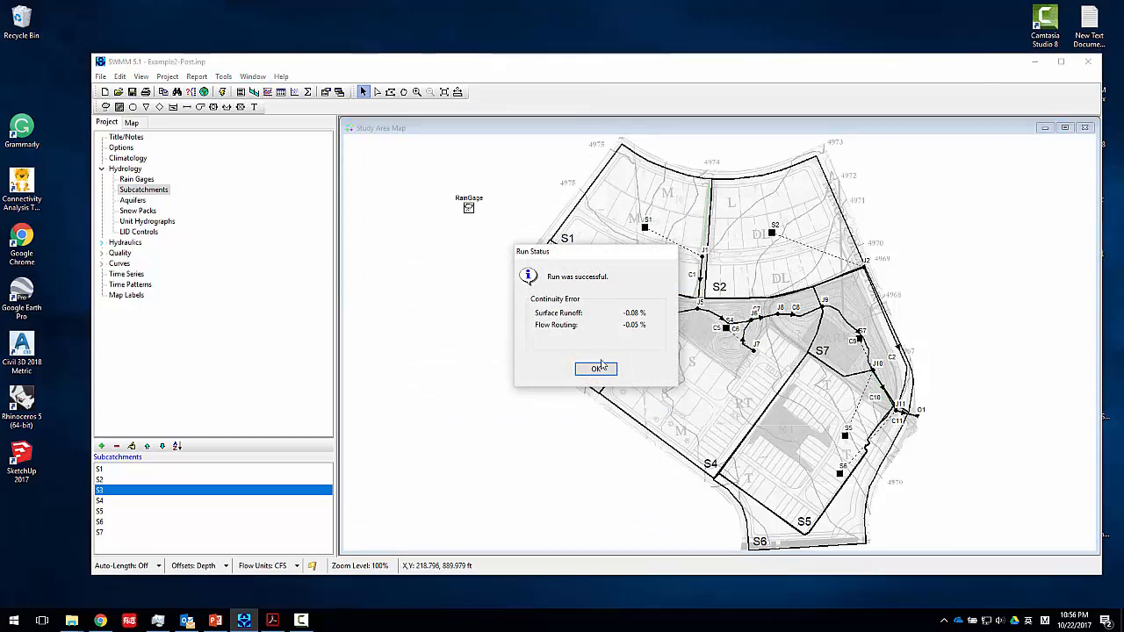
{"action": "key", "text": "Return"}
{"action": "left_click", "coordinate": [251, 98]}
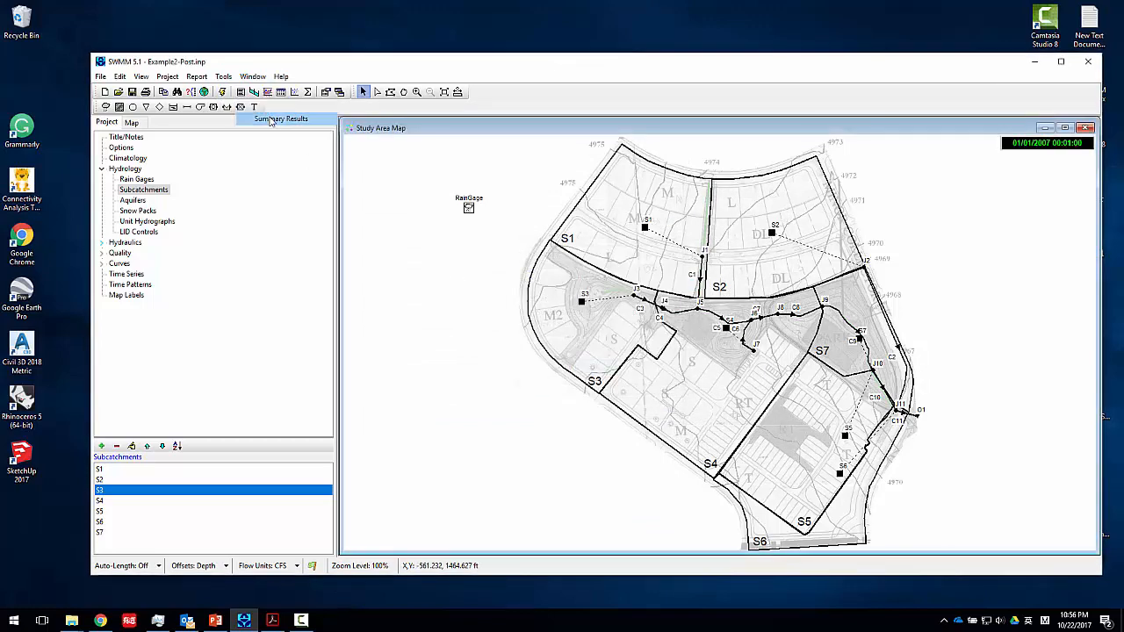
{"action": "left_click", "coordinate": [281, 118]}
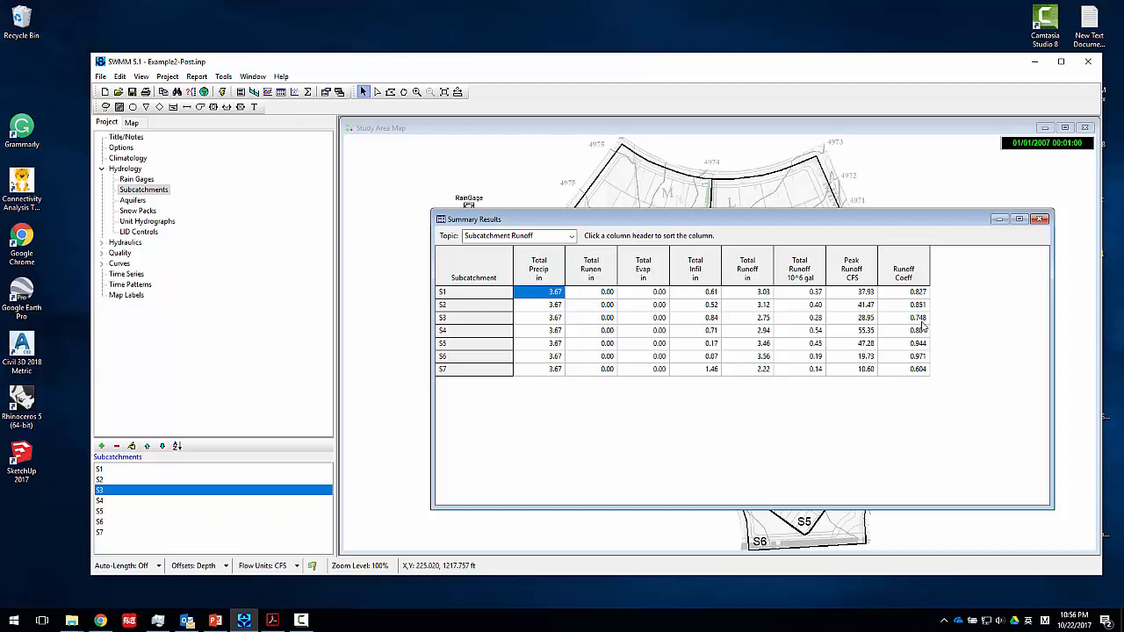
{"action": "left_click_drag", "start_coordinate": [704, 220], "coordinate": [663, 197]}
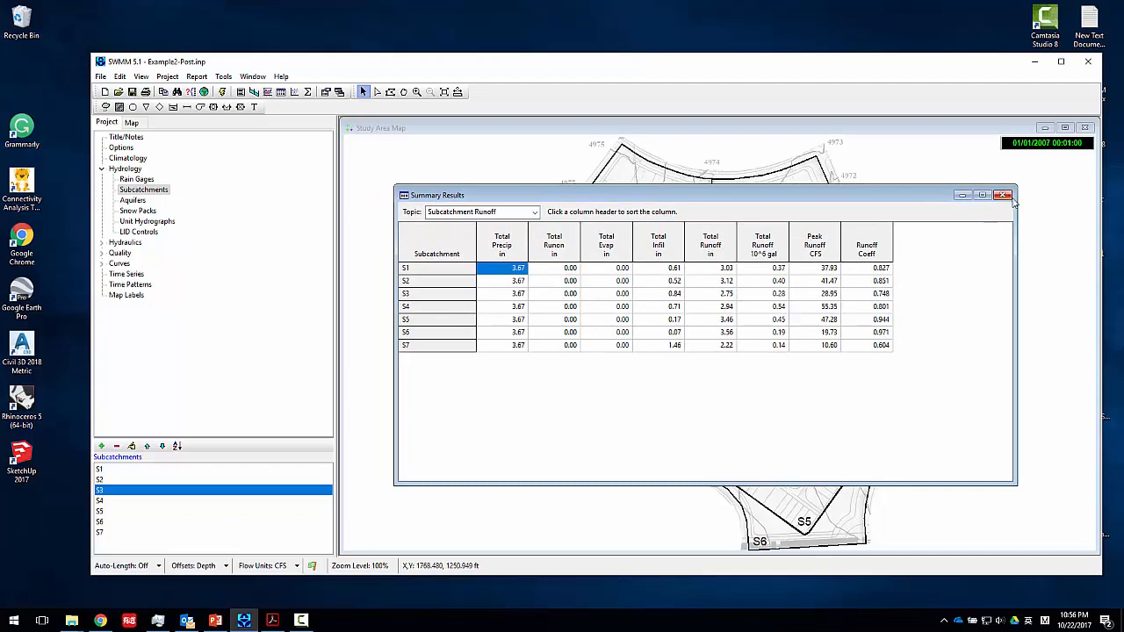